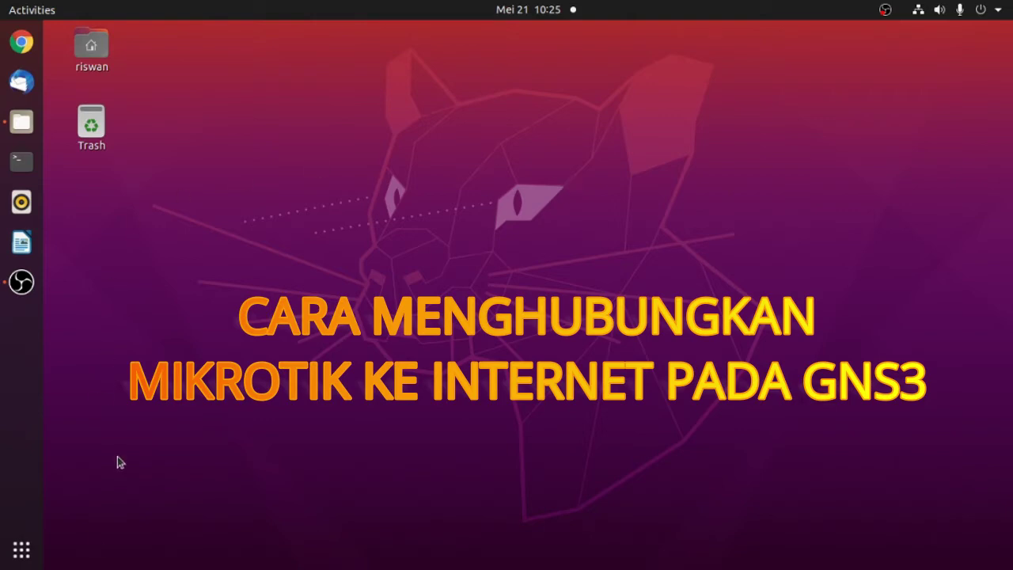
- Launch VirtualBox from the applications overview, then minimize the VirtualBox Manager window
{"action": "left_click", "coordinate": [21, 551]}
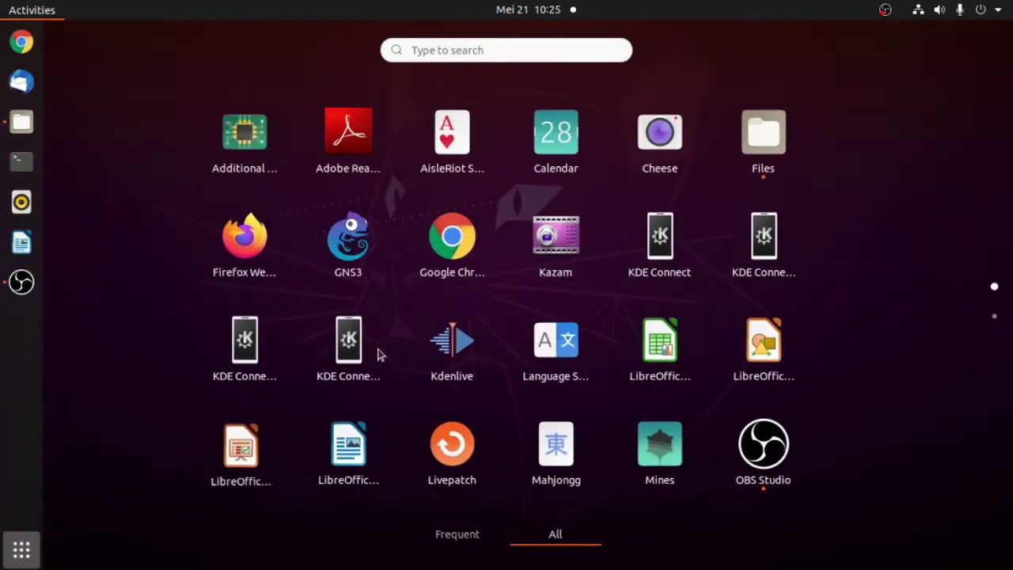
{"action": "scroll", "coordinate": [531, 429], "scroll_direction": "down", "scroll_amount": 1}
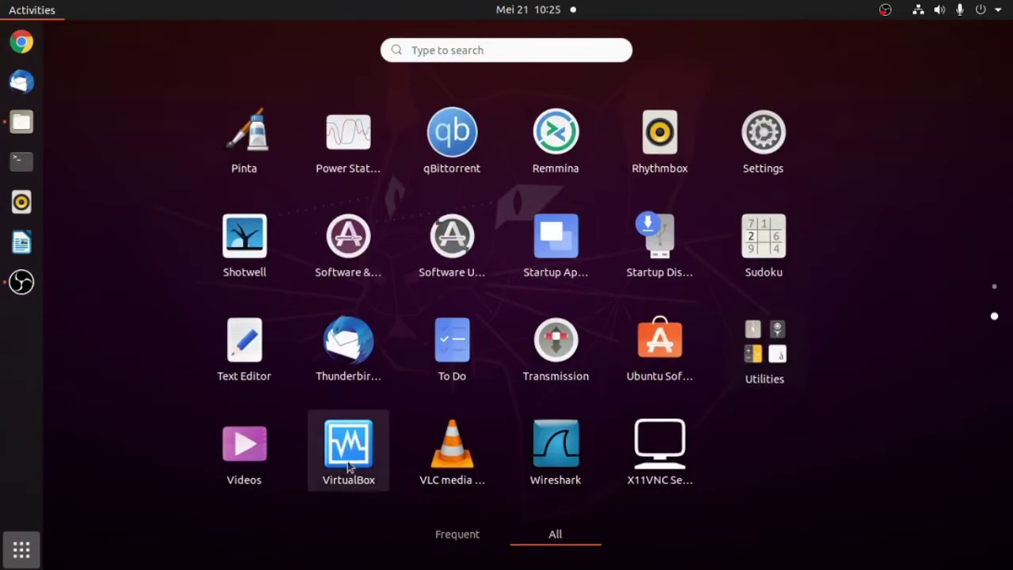
{"action": "left_click", "coordinate": [348, 447]}
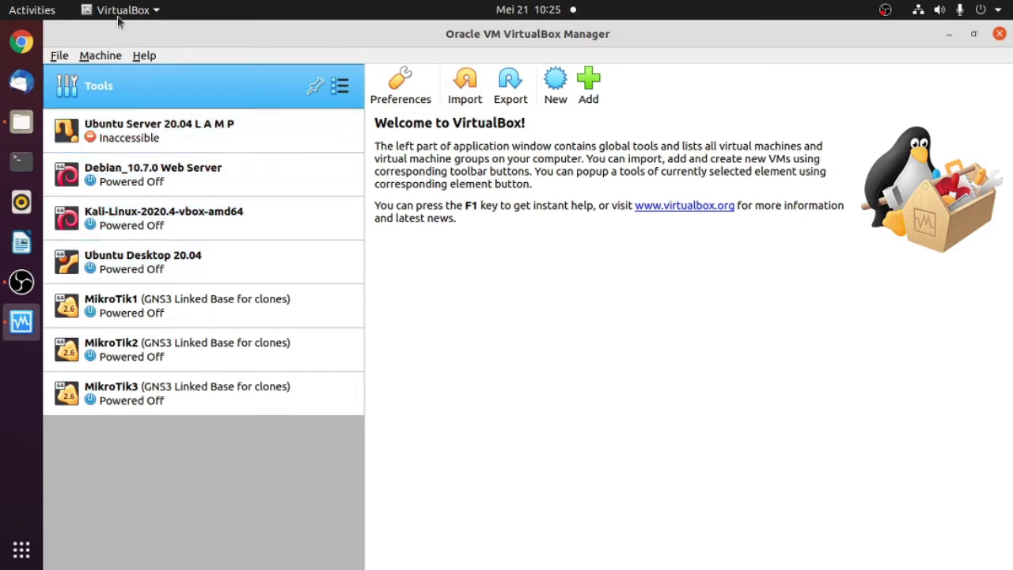
{"action": "left_click", "coordinate": [947, 34]}
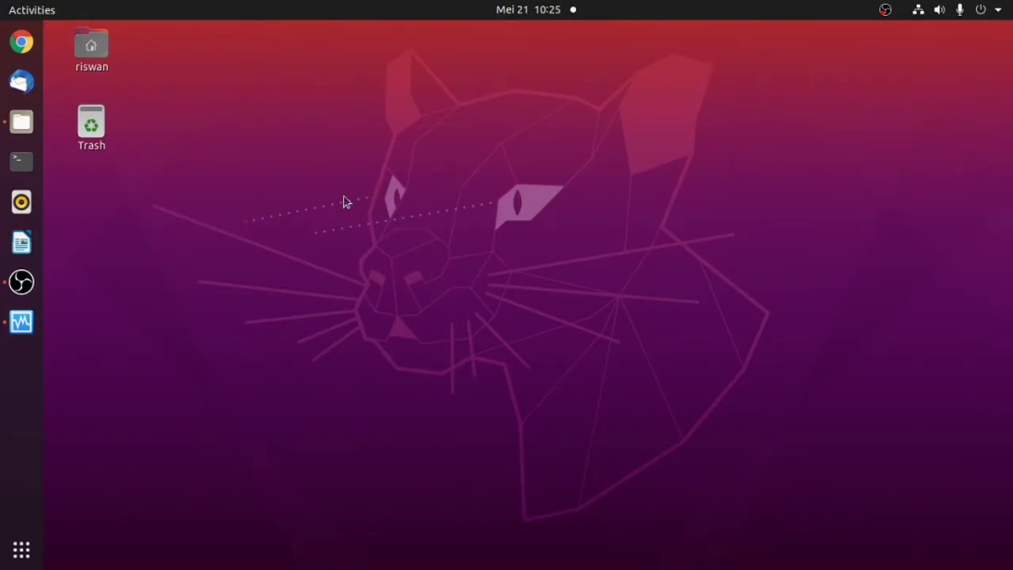
- Launch GNS3 and create a new 'untitled' project, overwriting the existing one
{"action": "left_click", "coordinate": [29, 557]}
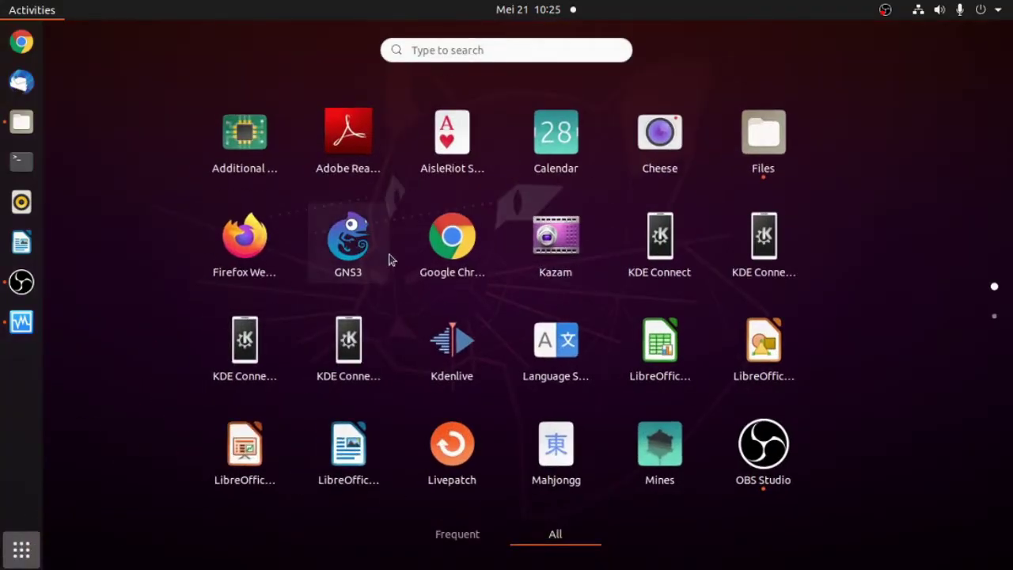
{"action": "left_click", "coordinate": [353, 249]}
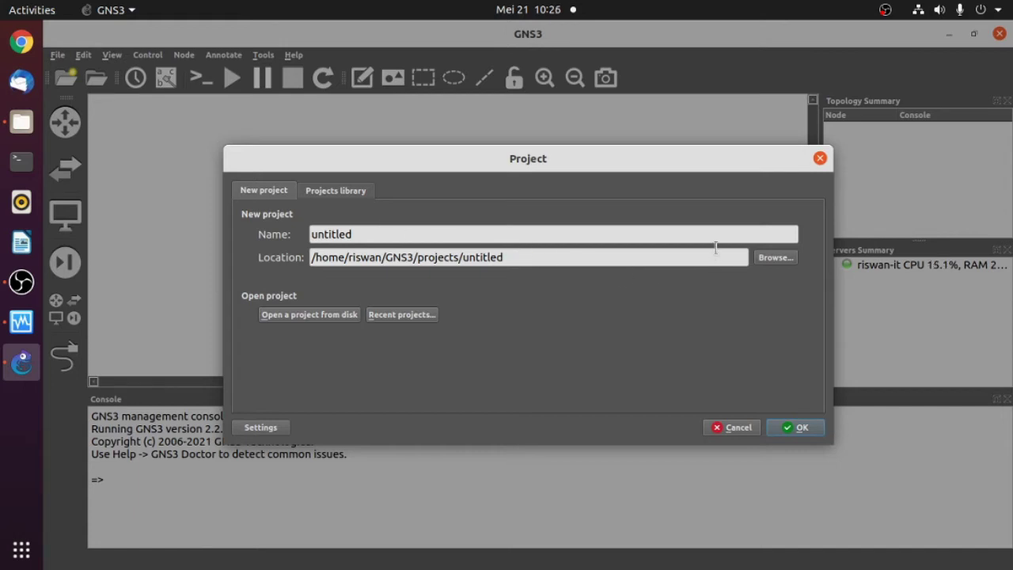
{"action": "left_click", "coordinate": [801, 428]}
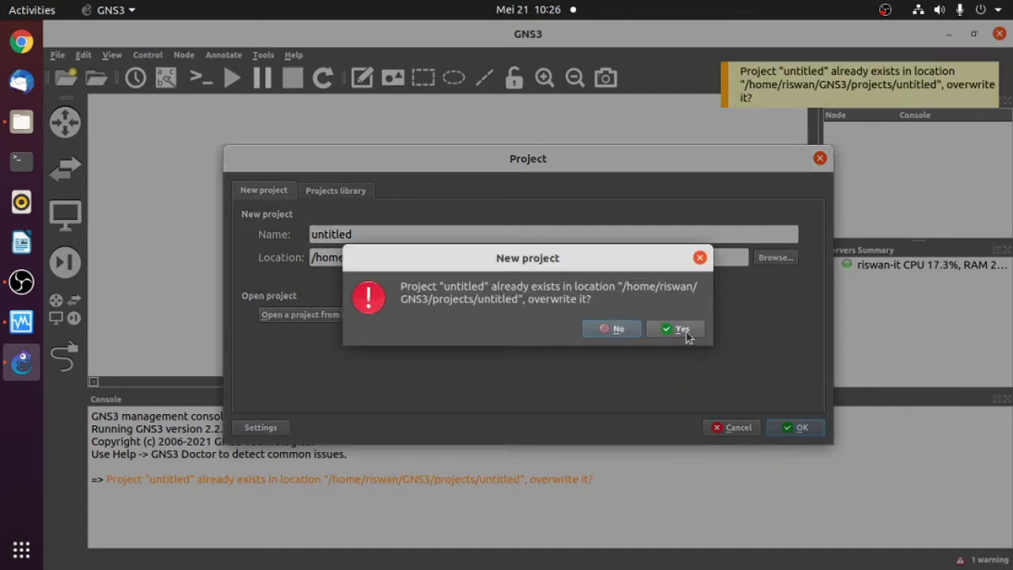
{"action": "left_click", "coordinate": [686, 336]}
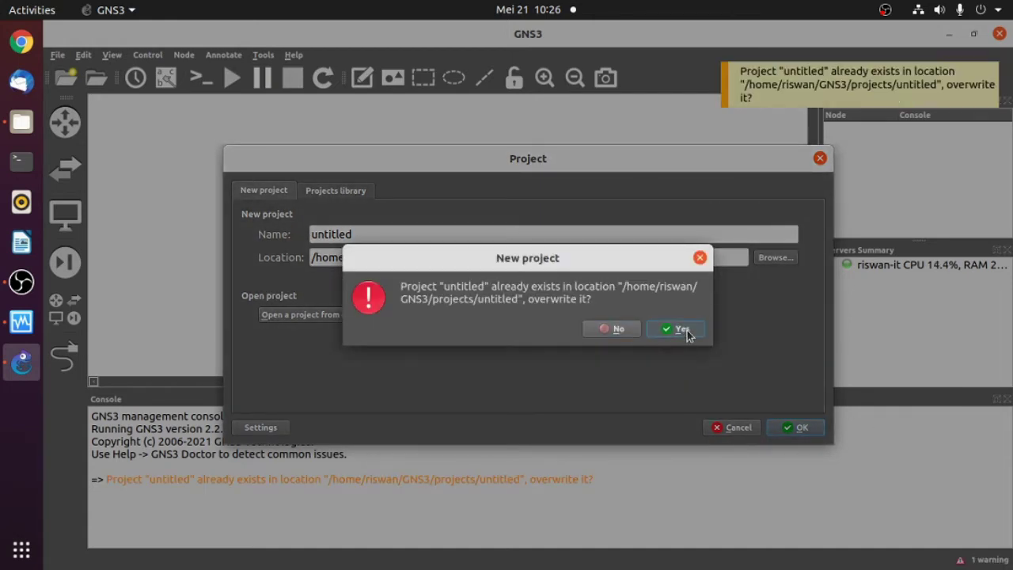
{"action": "left_click", "coordinate": [680, 329]}
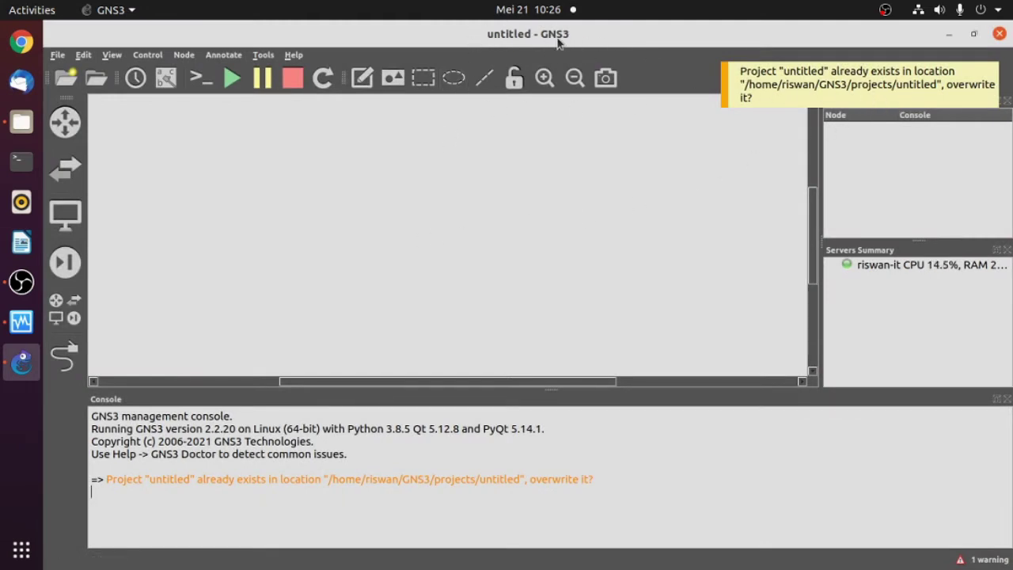
- Dismiss the overwrite warning, list the c2691 and c3725 router templates, and briefly check VirtualBox Manager
{"action": "left_click", "coordinate": [878, 86]}
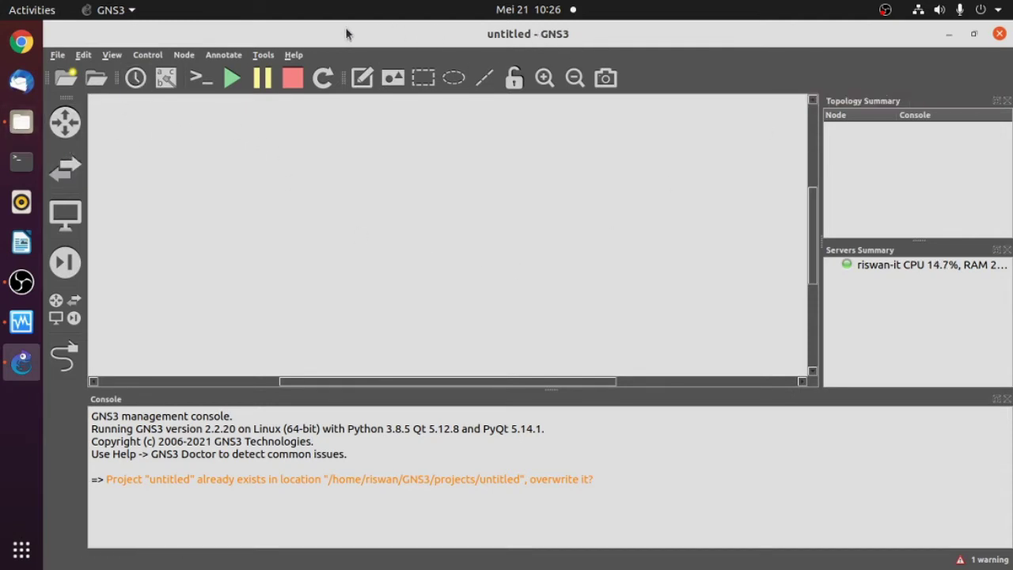
{"action": "left_click", "coordinate": [82, 58]}
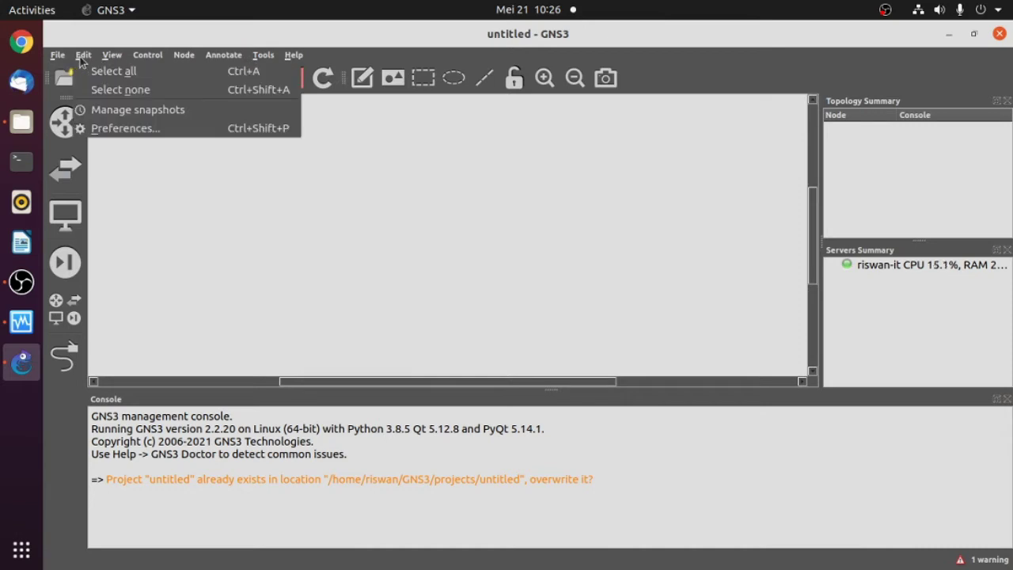
{"action": "left_click", "coordinate": [107, 171]}
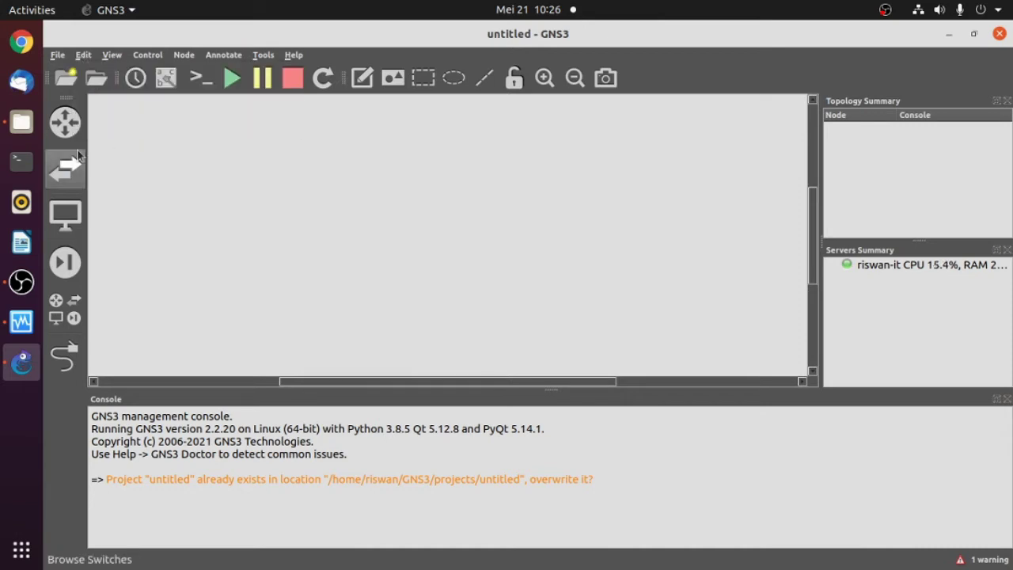
{"action": "left_click", "coordinate": [65, 122]}
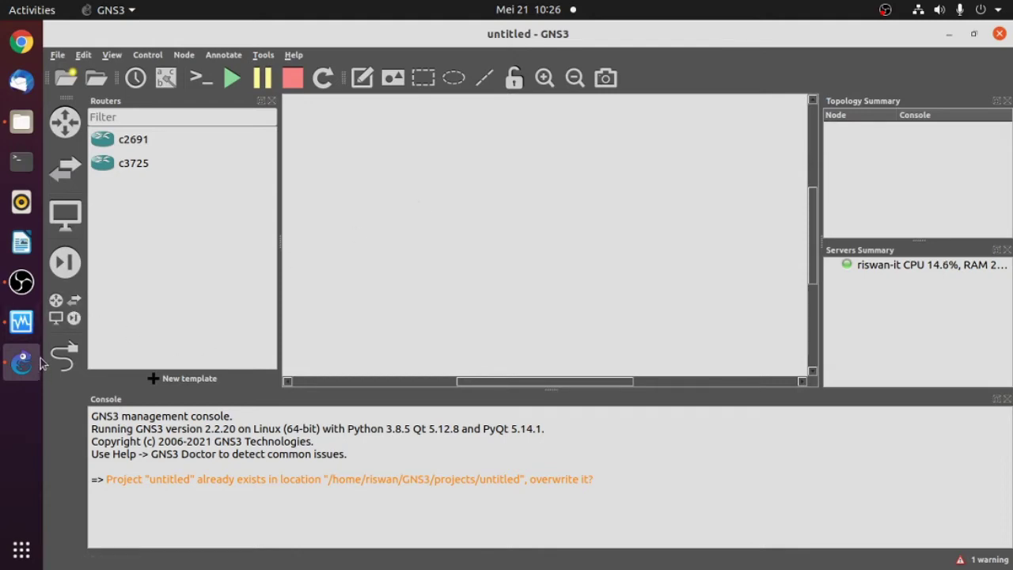
{"action": "left_click", "coordinate": [21, 325]}
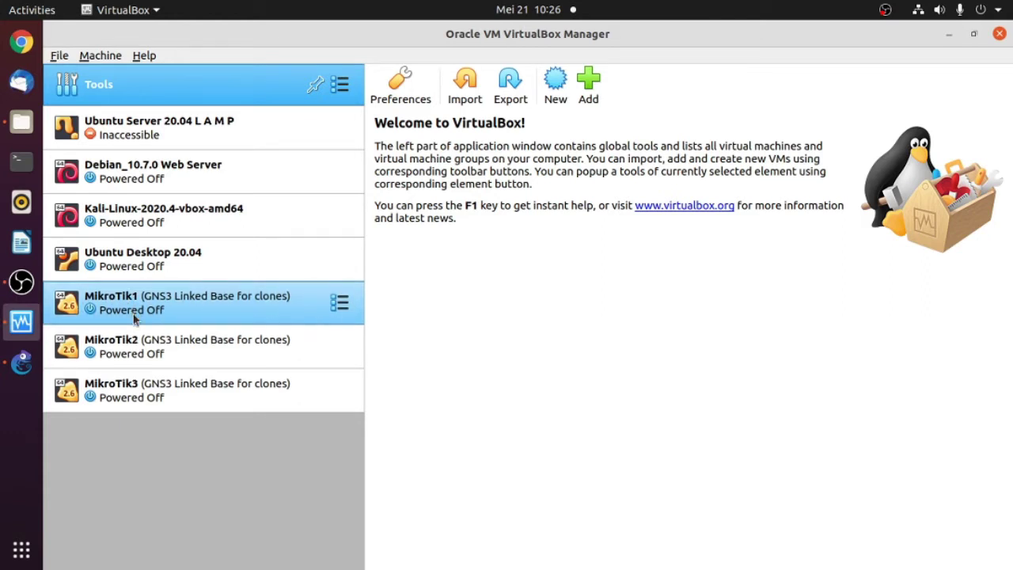
{"action": "left_click", "coordinate": [948, 36]}
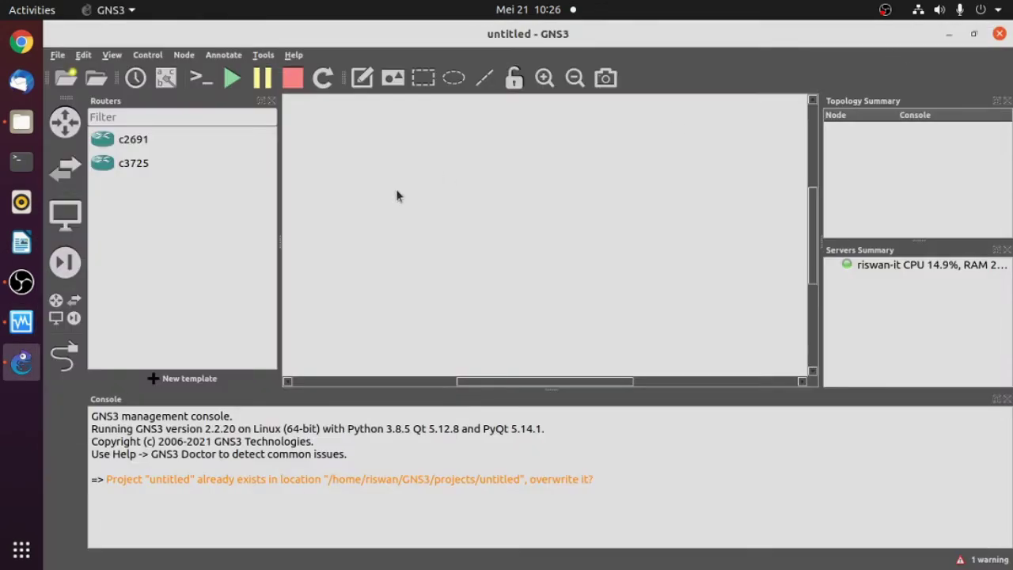
- In Preferences, go to the VirtualBox VMs page and start a new VM template
{"action": "left_click", "coordinate": [85, 55]}
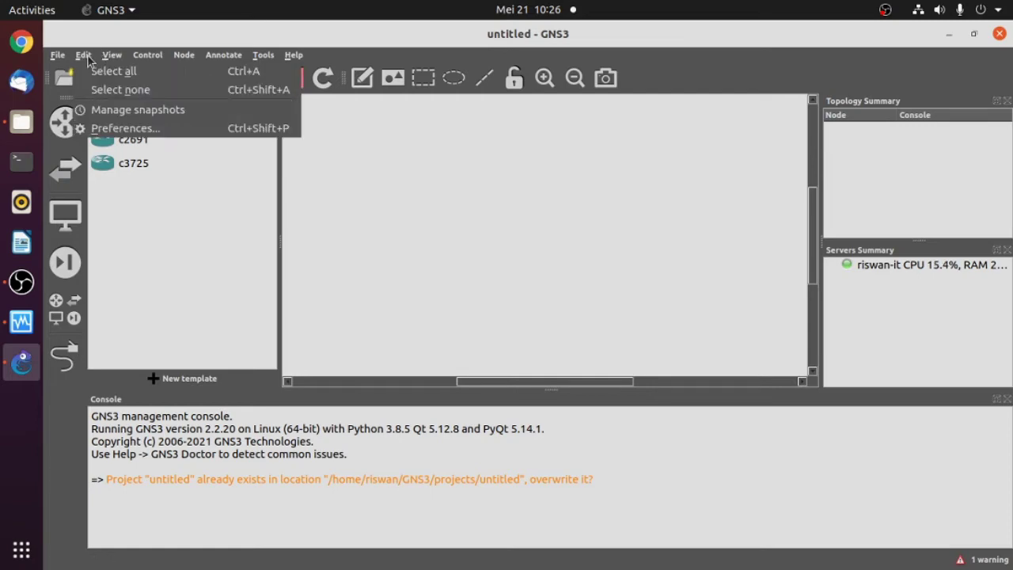
{"action": "left_click", "coordinate": [119, 129]}
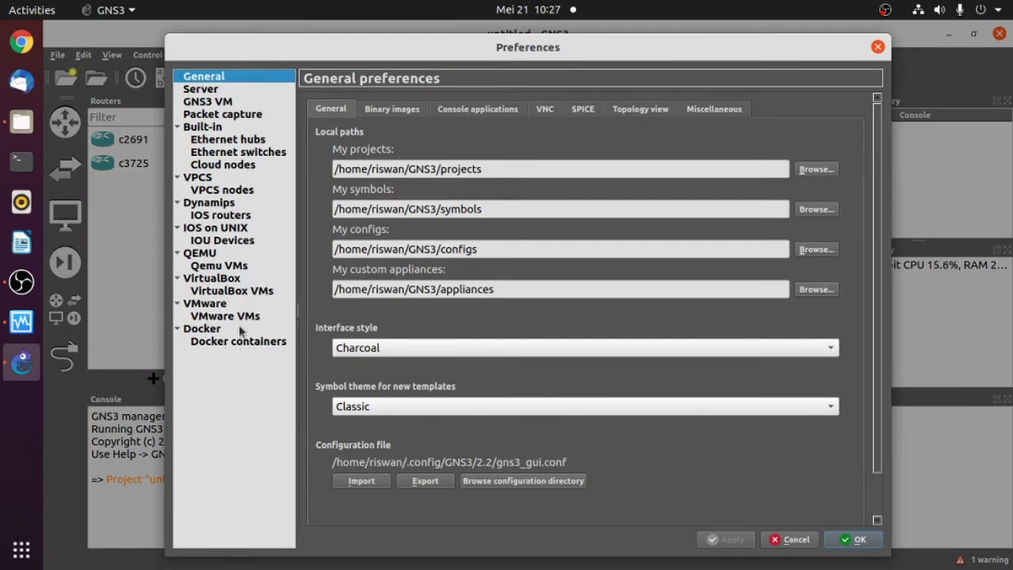
{"action": "left_click", "coordinate": [227, 292]}
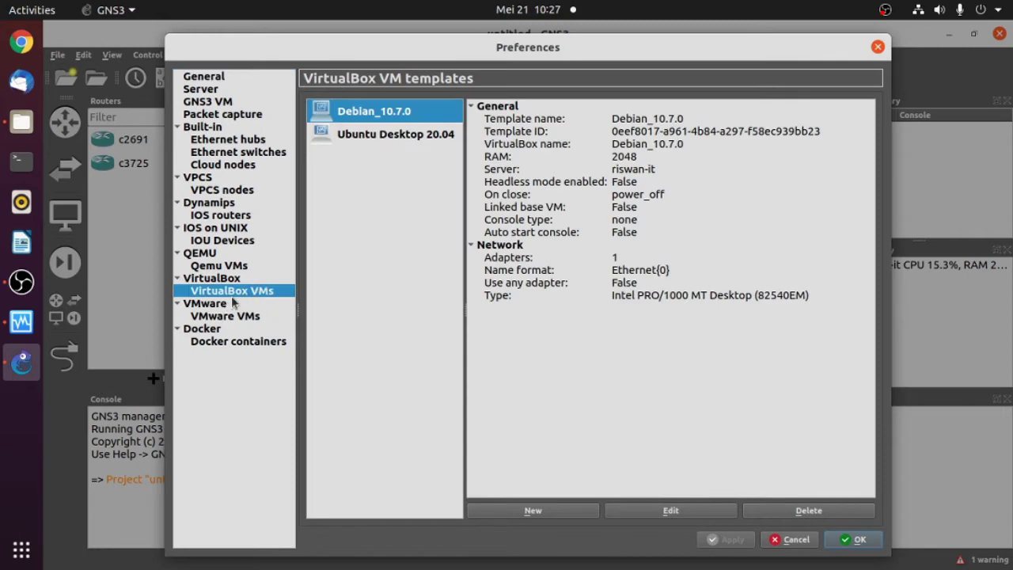
{"action": "left_click", "coordinate": [219, 280]}
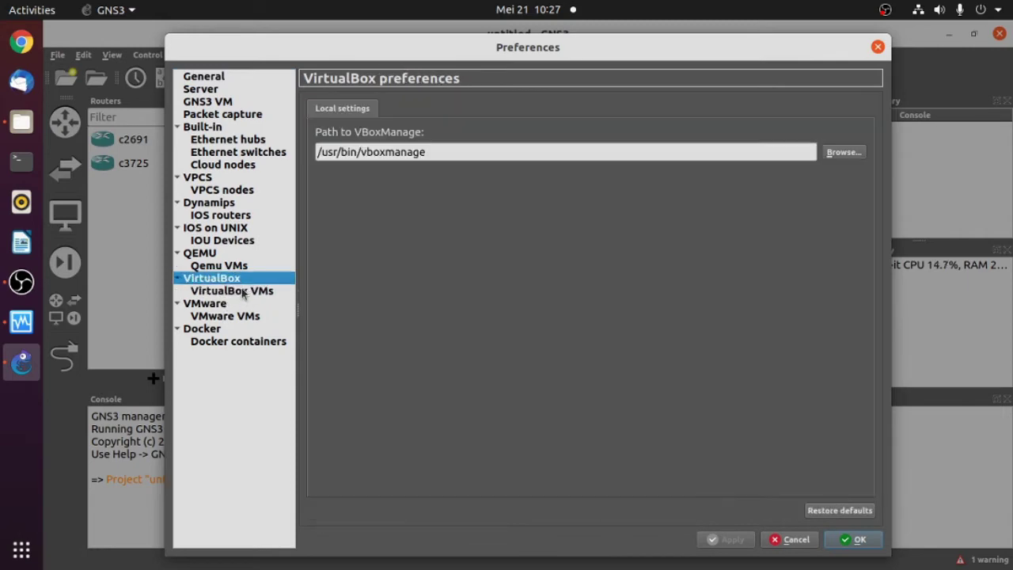
{"action": "left_click", "coordinate": [227, 291]}
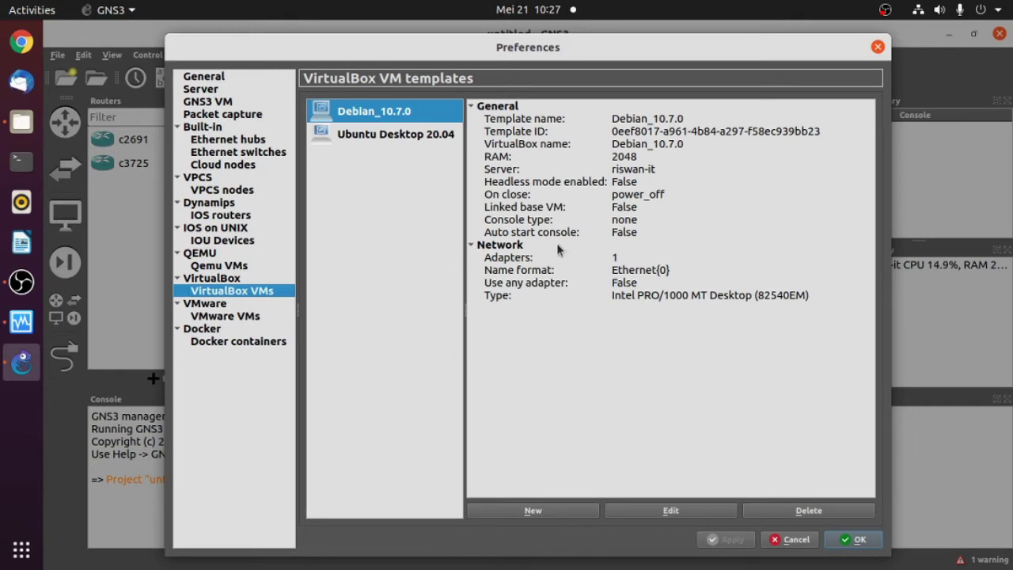
{"action": "left_click", "coordinate": [536, 512]}
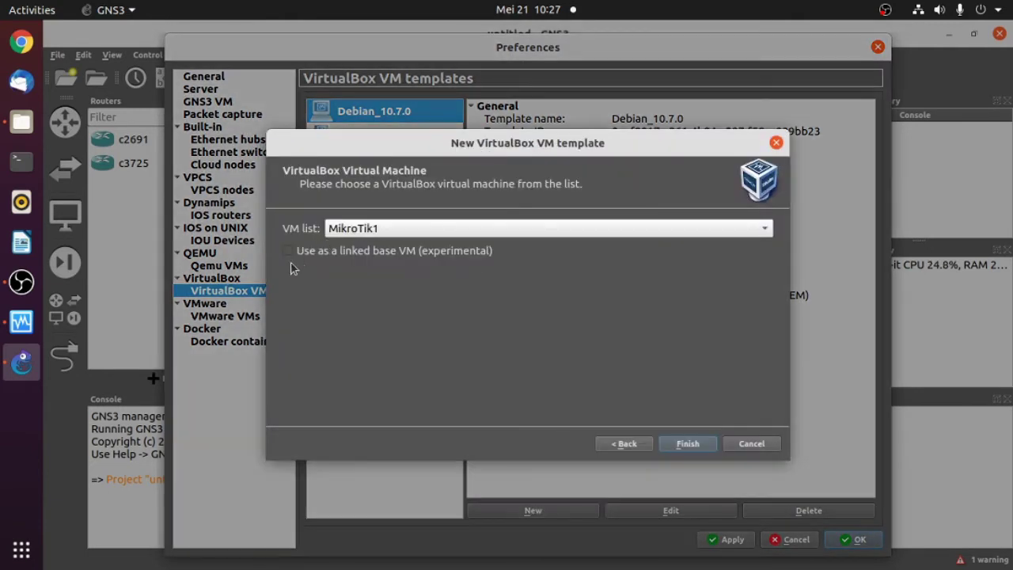
- Create a VirtualBox VM template from MikroTik1, marked as a linked base VM
{"action": "left_click", "coordinate": [761, 228]}
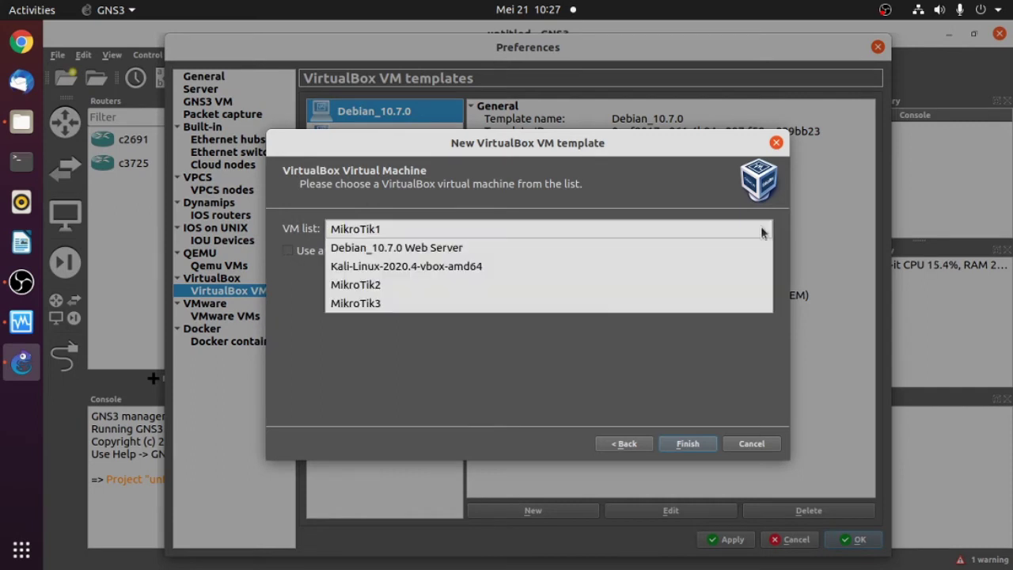
{"action": "left_click", "coordinate": [21, 322]}
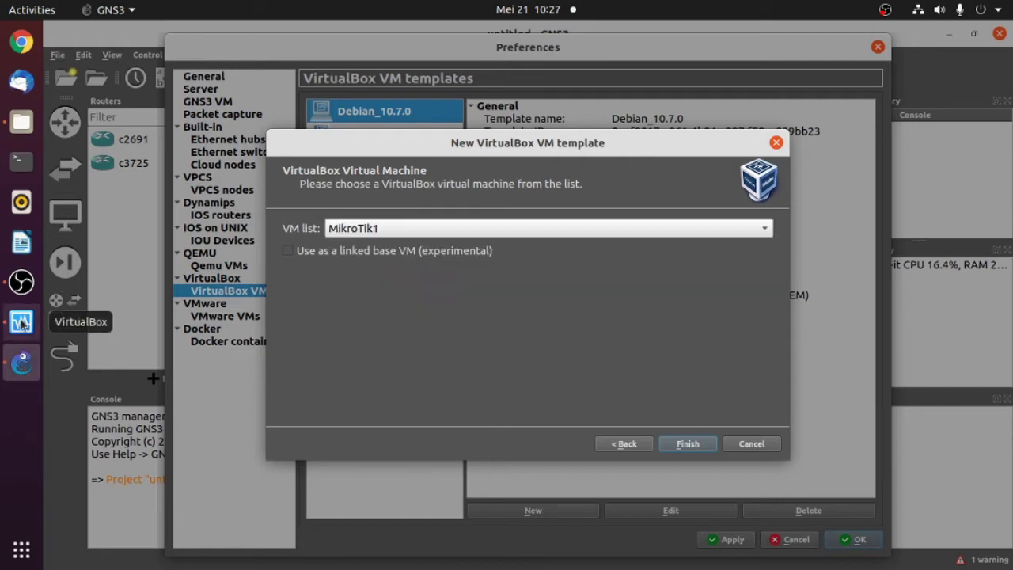
{"action": "left_click", "coordinate": [21, 322]}
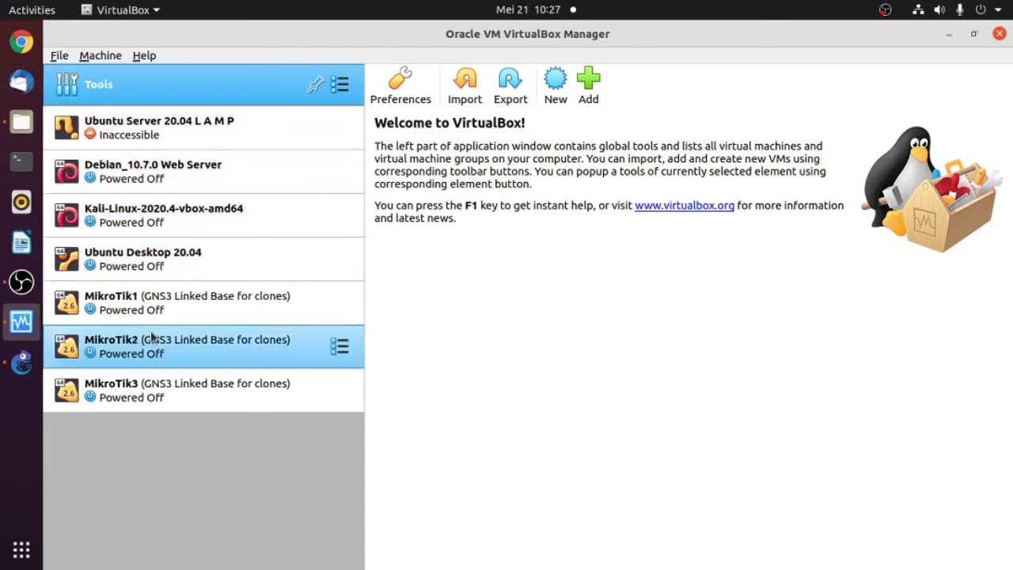
{"action": "left_click", "coordinate": [948, 34]}
{"action": "left_click", "coordinate": [384, 228]}
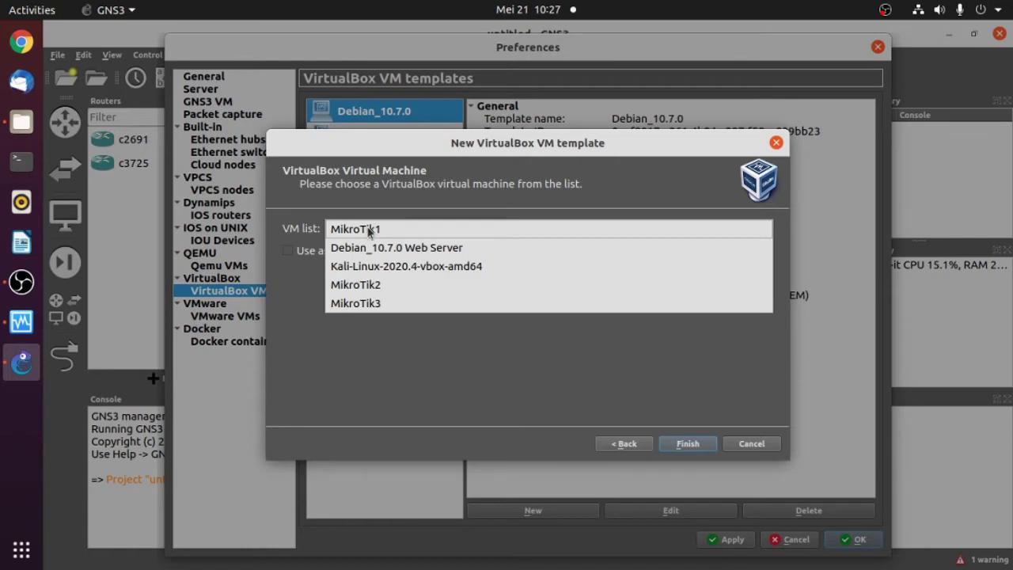
{"action": "left_click", "coordinate": [368, 230]}
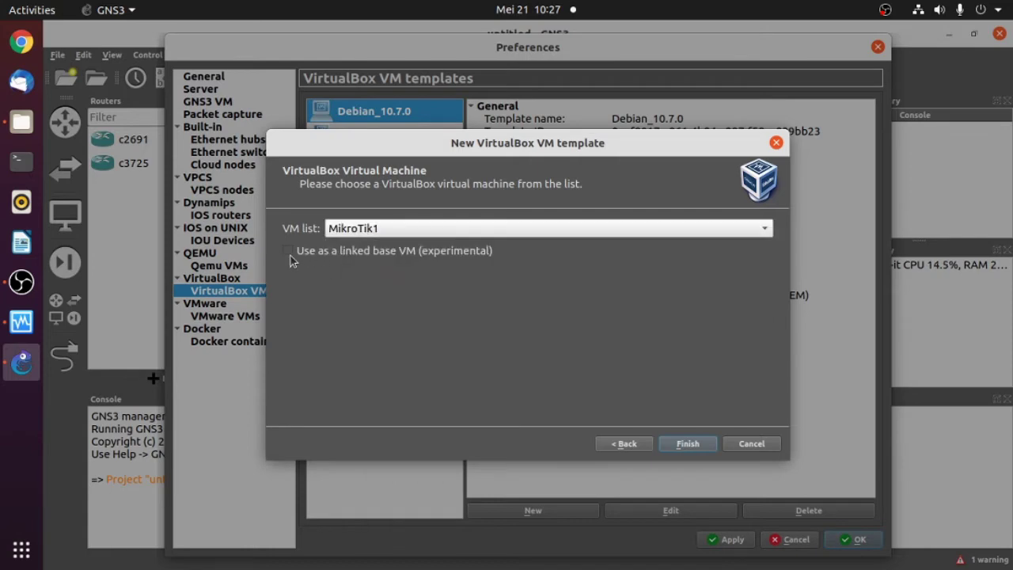
{"action": "left_click", "coordinate": [289, 253]}
{"action": "left_click", "coordinate": [688, 443]}
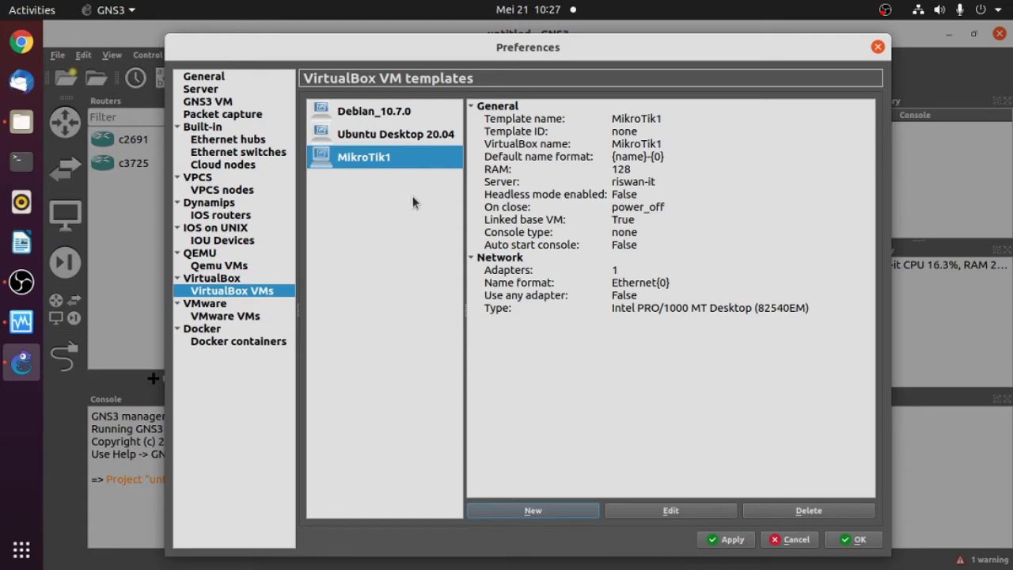
- Edit the MikroTik1 template: category Routers, console type telnet, then view its network settings
{"action": "left_click", "coordinate": [389, 195]}
{"action": "left_click", "coordinate": [701, 512]}
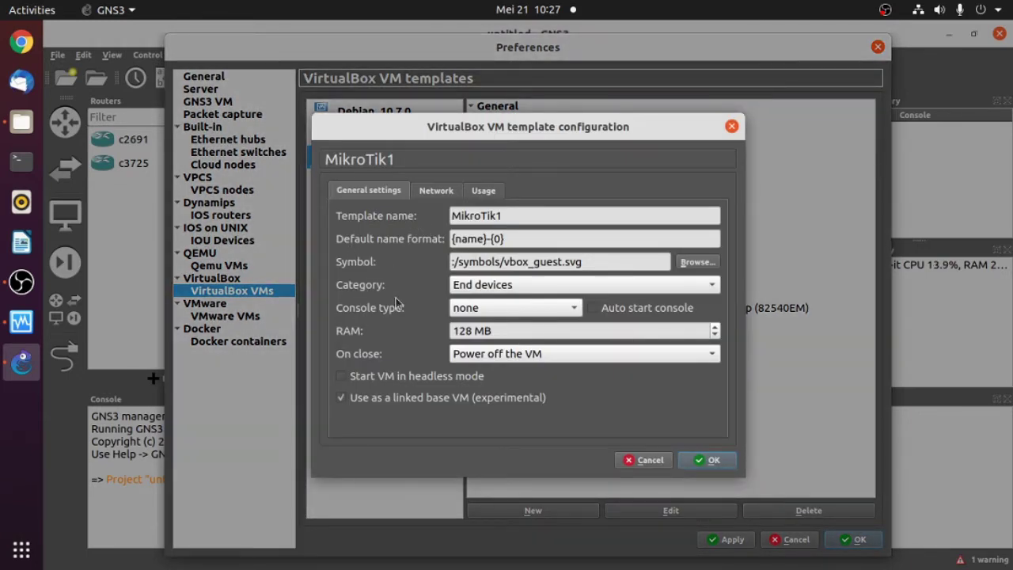
{"action": "left_click", "coordinate": [512, 289]}
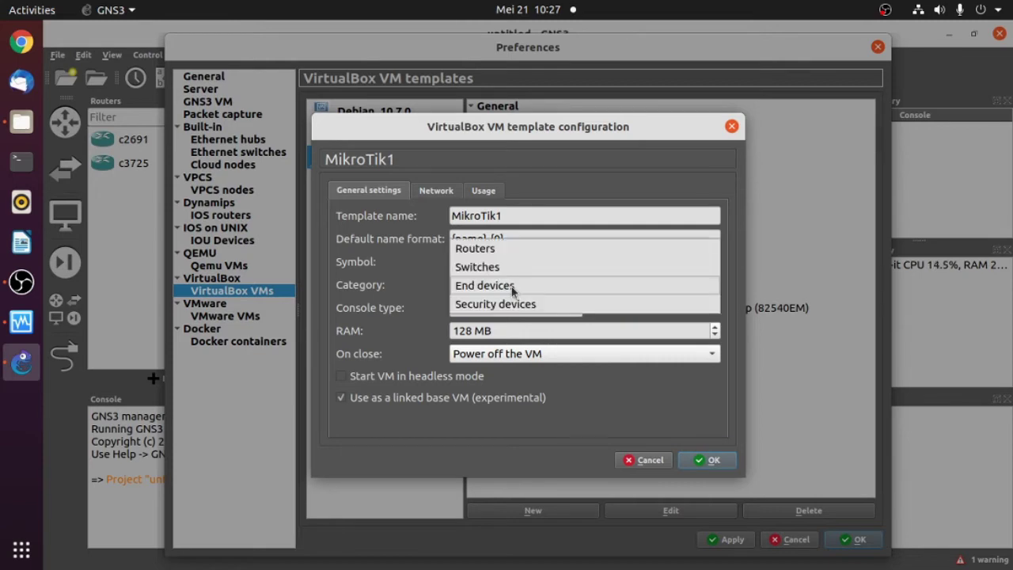
{"action": "left_click", "coordinate": [473, 250]}
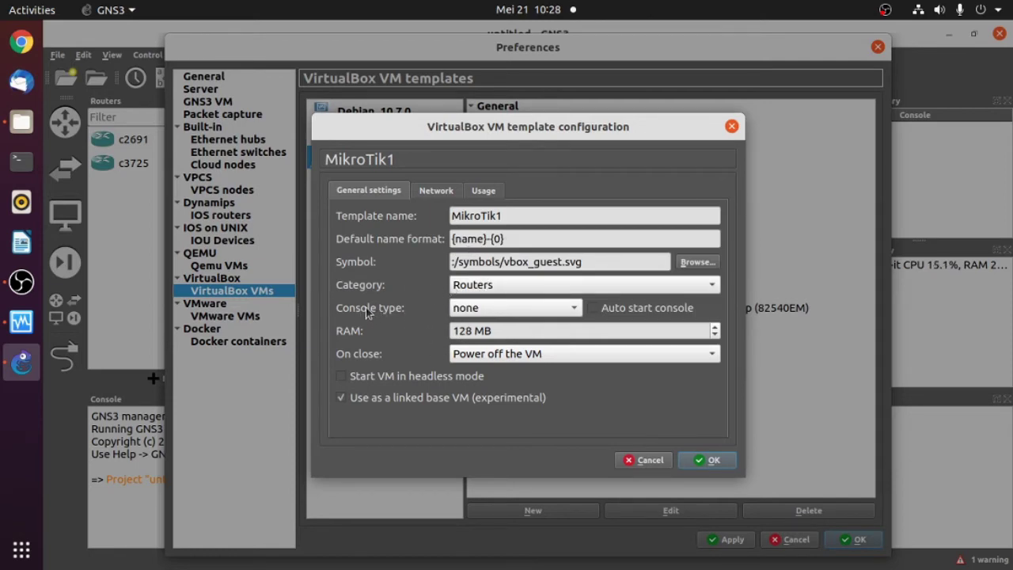
{"action": "left_click", "coordinate": [501, 308]}
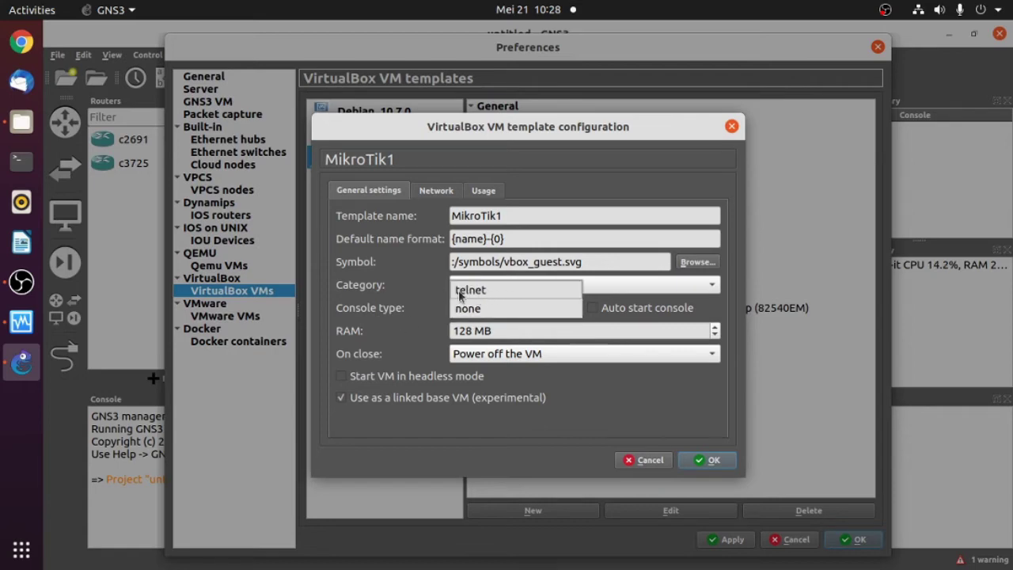
{"action": "left_click", "coordinate": [472, 292]}
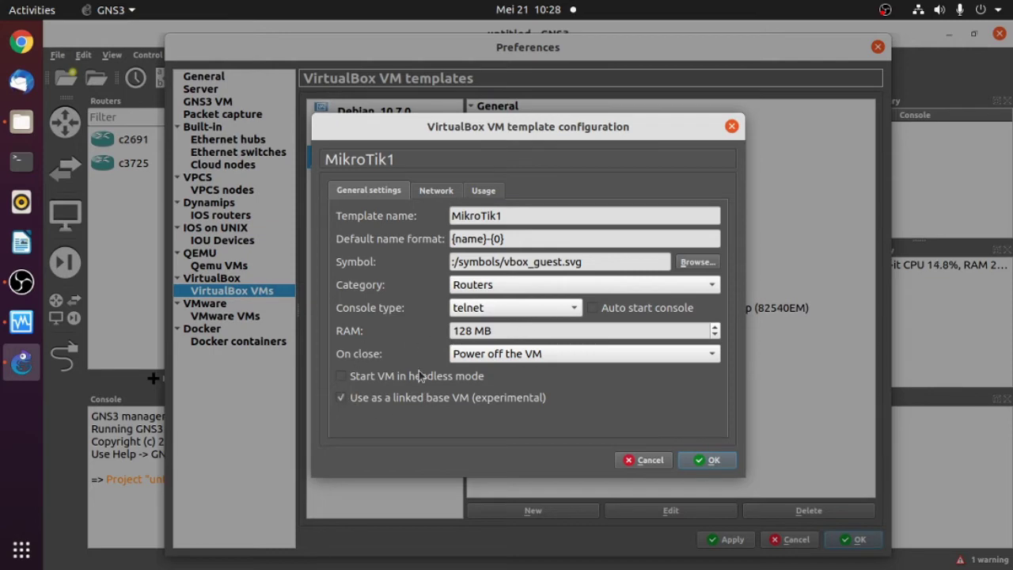
{"action": "left_click", "coordinate": [437, 193]}
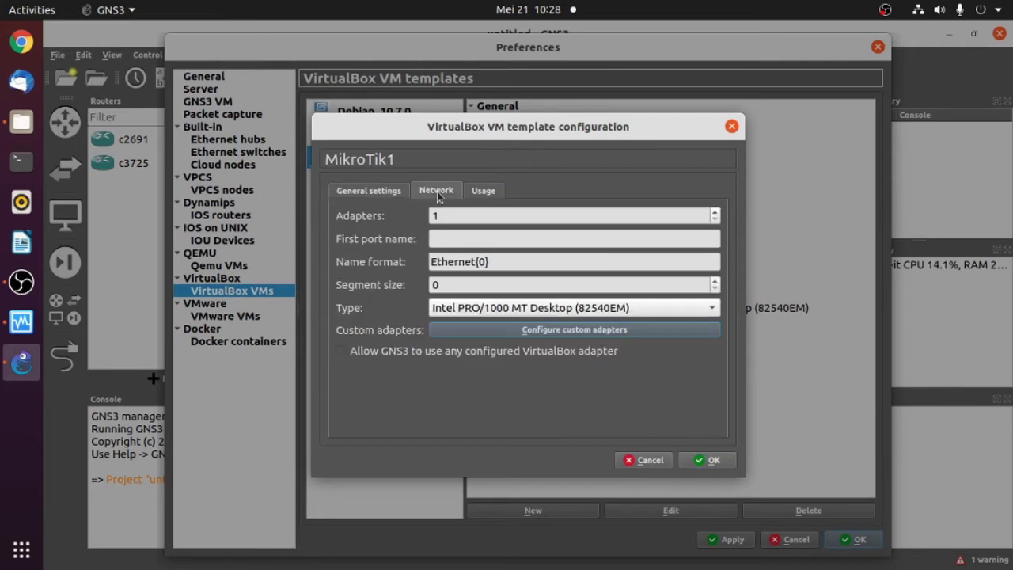
- Give MikroTik1 5 adapters, allow any configured VirtualBox adapter, and save the template
{"action": "left_click", "coordinate": [715, 212]}
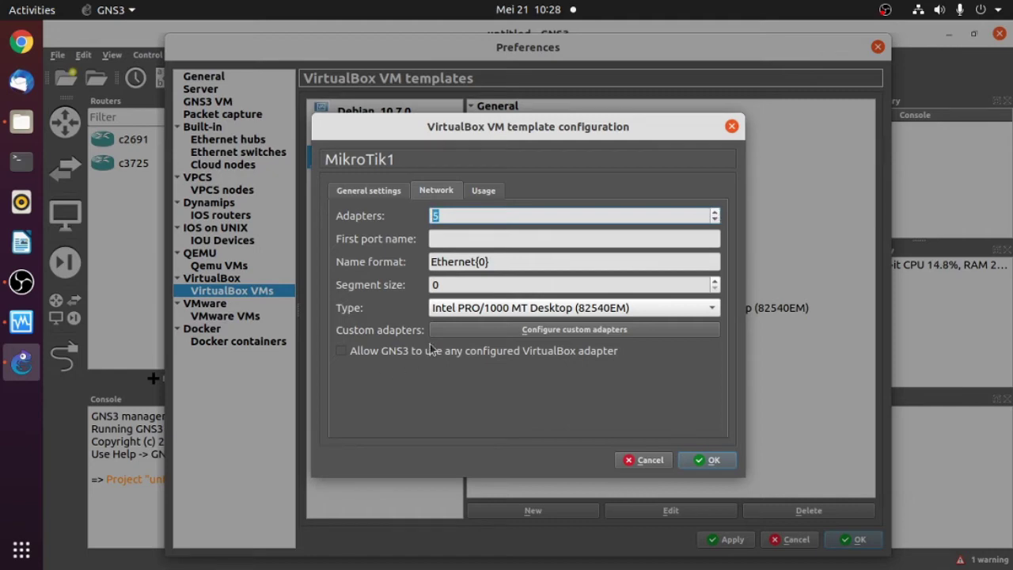
{"action": "left_click", "coordinate": [340, 353]}
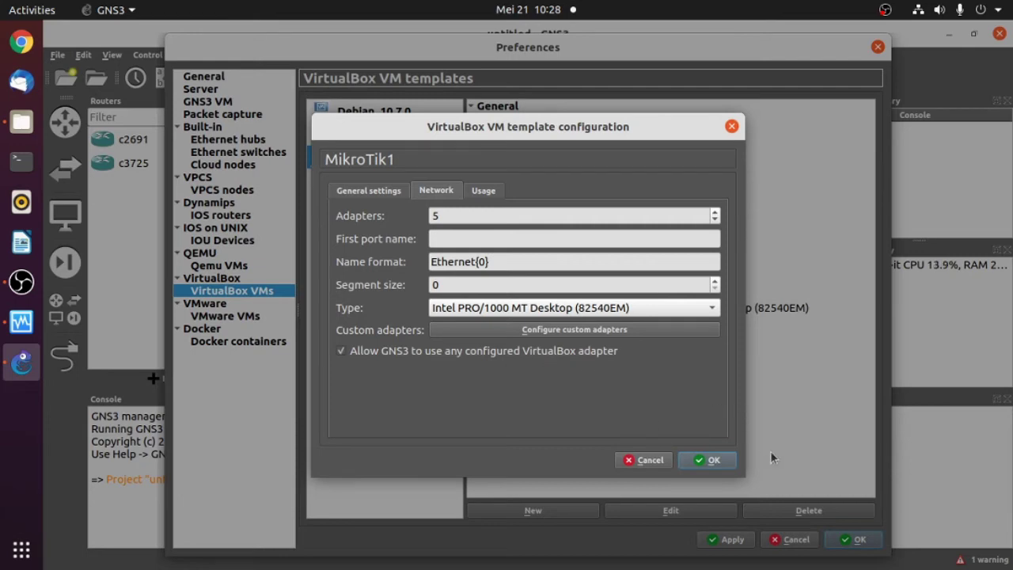
{"action": "left_click", "coordinate": [696, 465]}
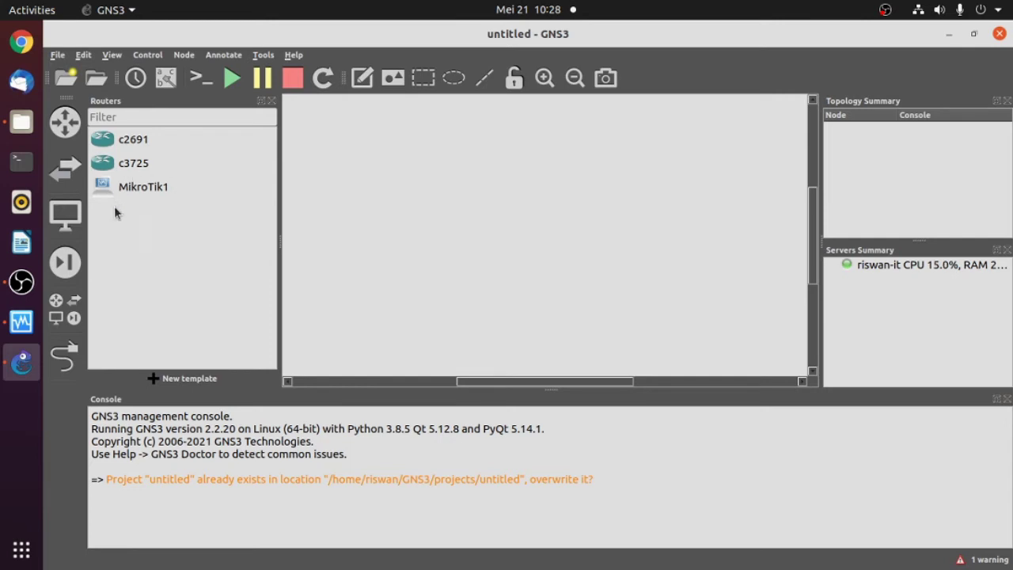
- Drag a MikroTik1 router onto the middle of the canvas as MikroTik1-1
{"action": "left_click_drag", "start_coordinate": [112, 190], "coordinate": [594, 273]}
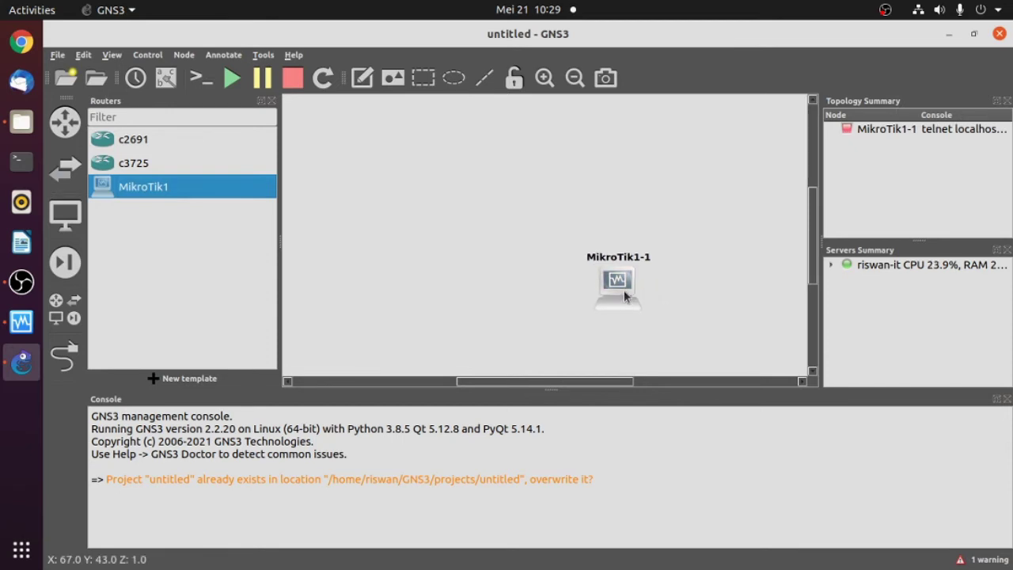
{"action": "left_click_drag", "start_coordinate": [619, 278], "coordinate": [621, 282]}
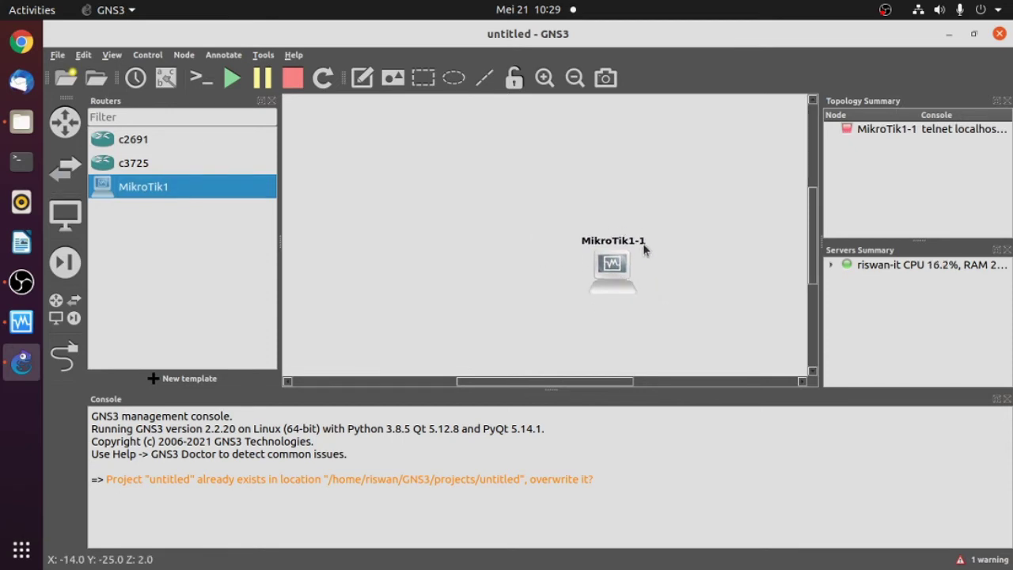
- Try renaming MikroTik1-1 to MikroTik1, dismiss the name-in-use error, then list all devices
{"action": "double_click", "coordinate": [639, 246]}
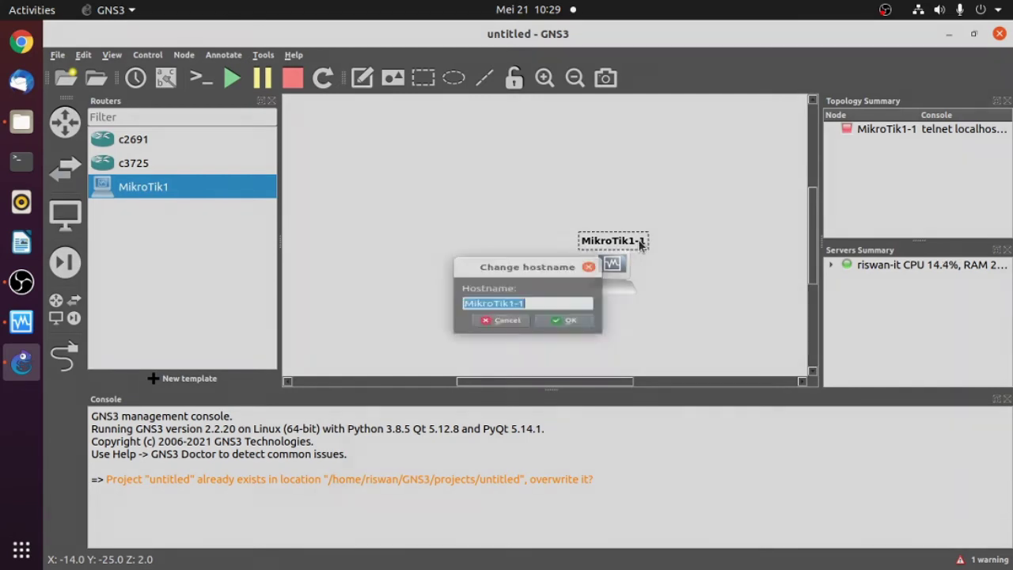
{"action": "left_click", "coordinate": [542, 301]}
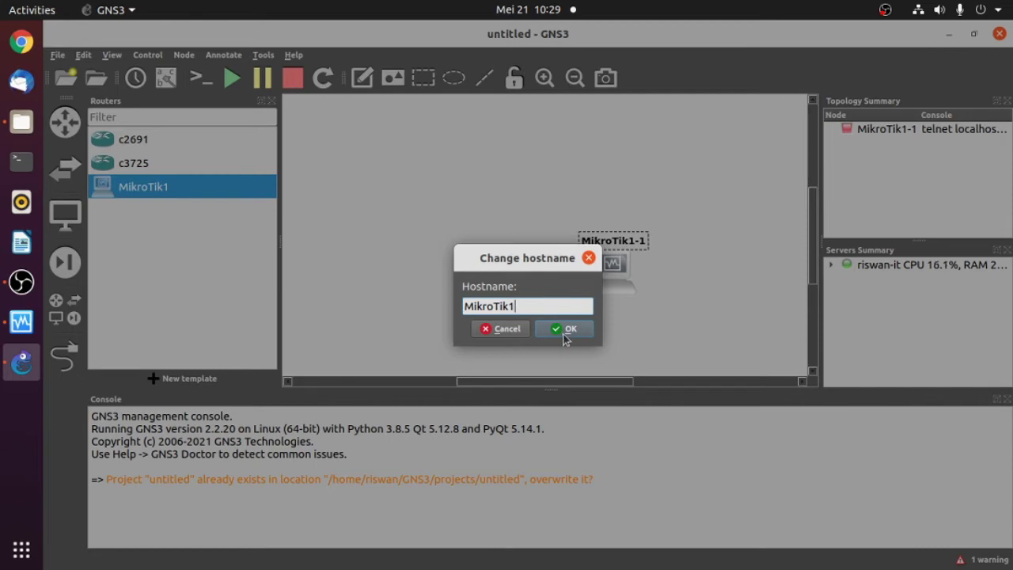
{"action": "left_click", "coordinate": [564, 330]}
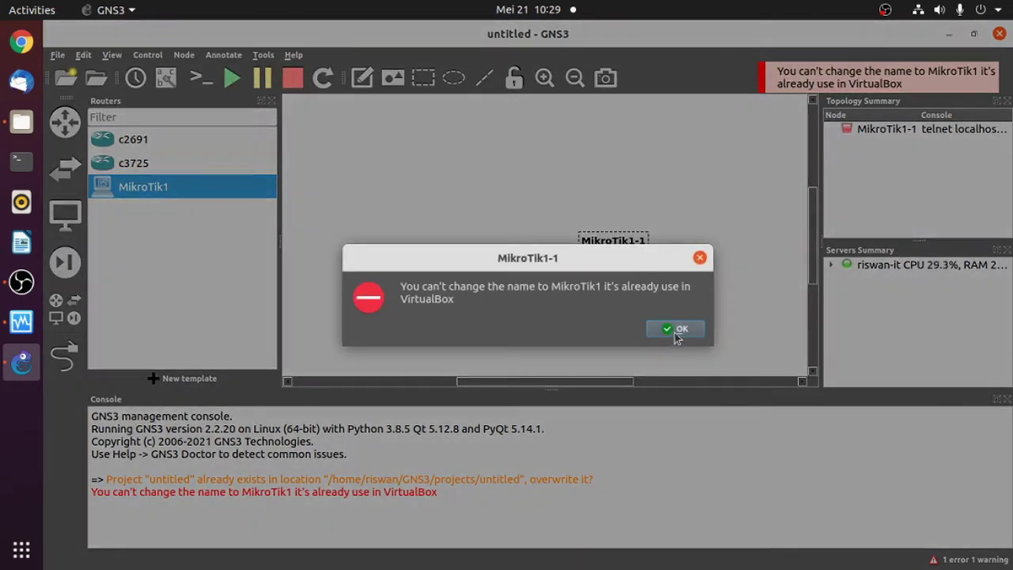
{"action": "left_click", "coordinate": [674, 329]}
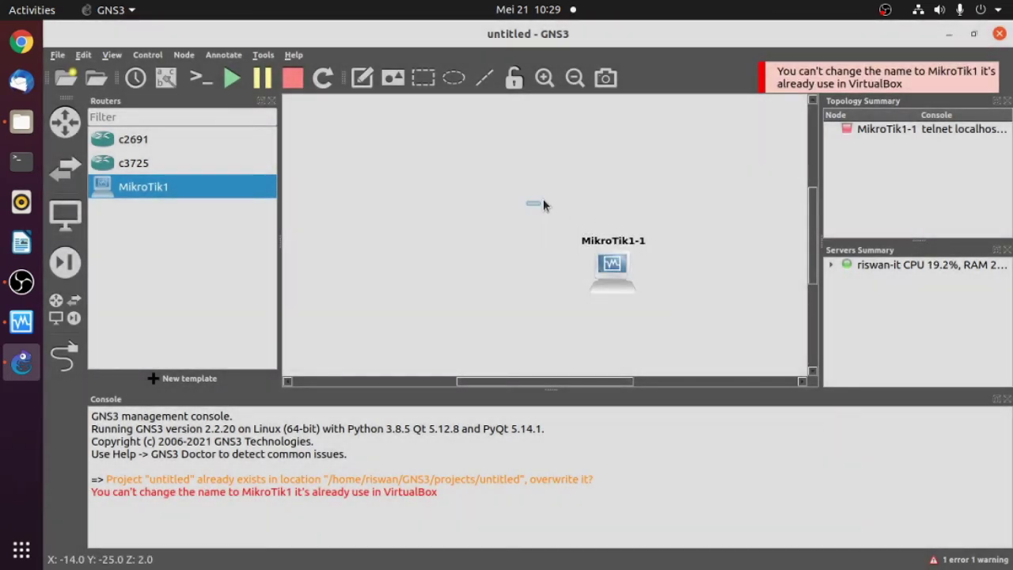
{"action": "left_click_drag", "start_coordinate": [526, 204], "coordinate": [678, 307]}
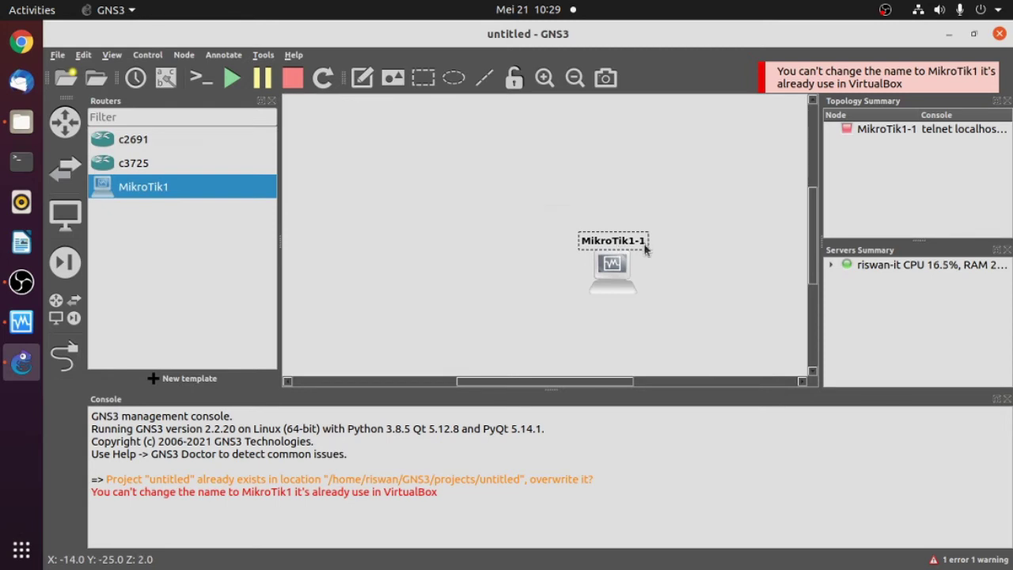
{"action": "left_click", "coordinate": [445, 209]}
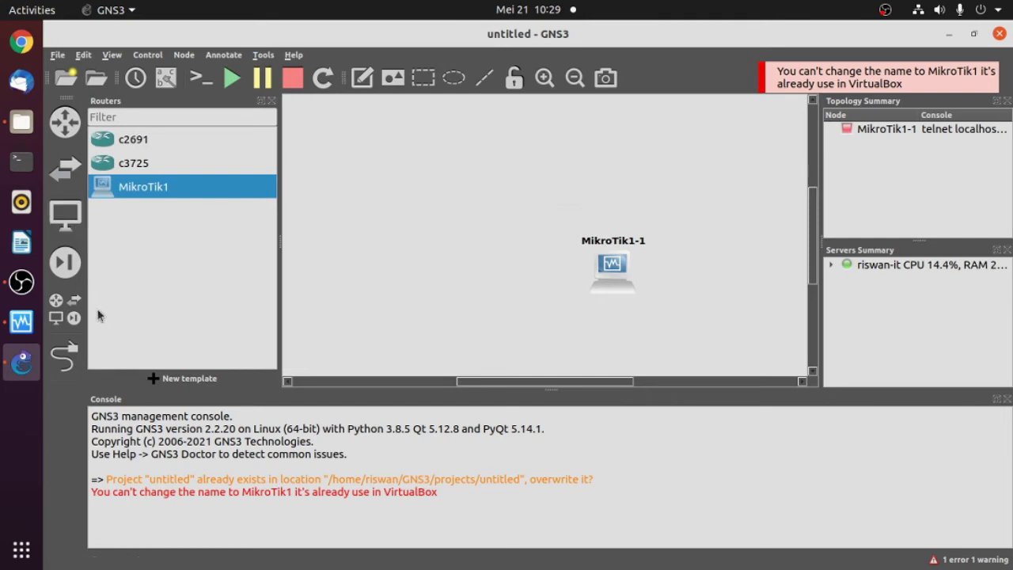
{"action": "left_click", "coordinate": [65, 308]}
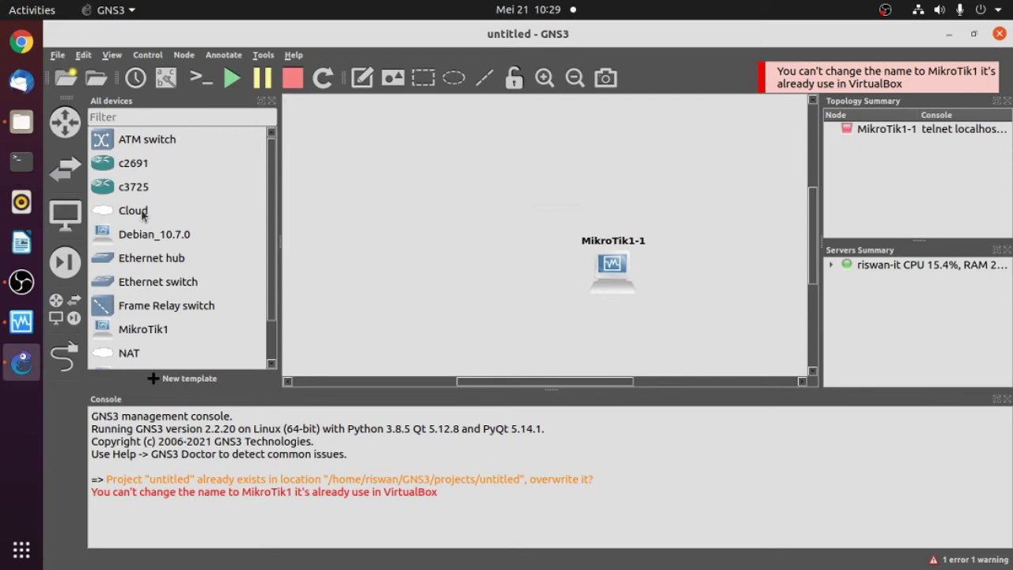
- Place Cloud1 at top-left and link its enp2s0 to MikroTik1-1's Ethernet0
{"action": "left_click_drag", "start_coordinate": [133, 212], "coordinate": [385, 151]}
{"action": "left_click_drag", "start_coordinate": [437, 180], "coordinate": [380, 158]}
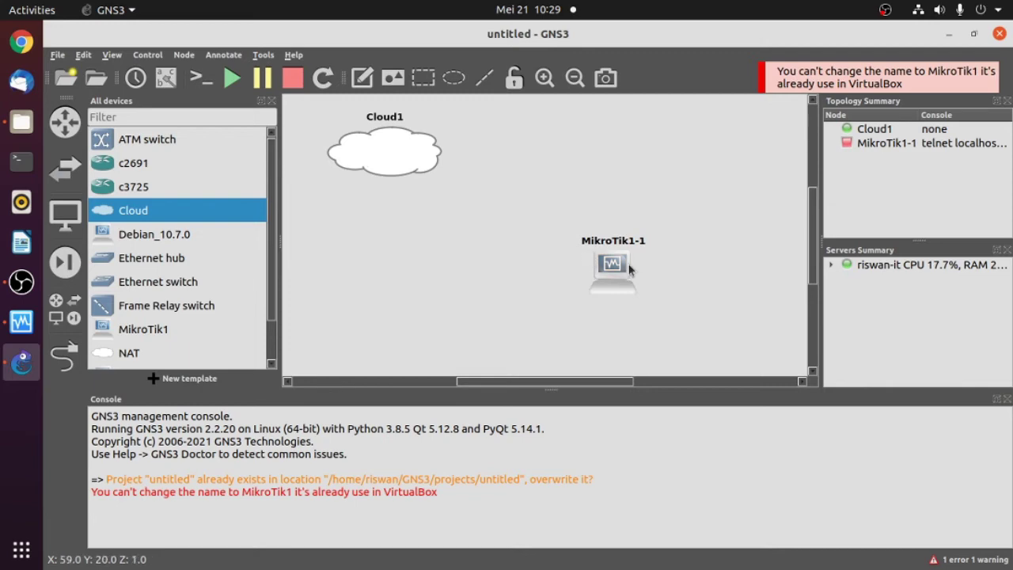
{"action": "mouse_move", "coordinate": [625, 272]}
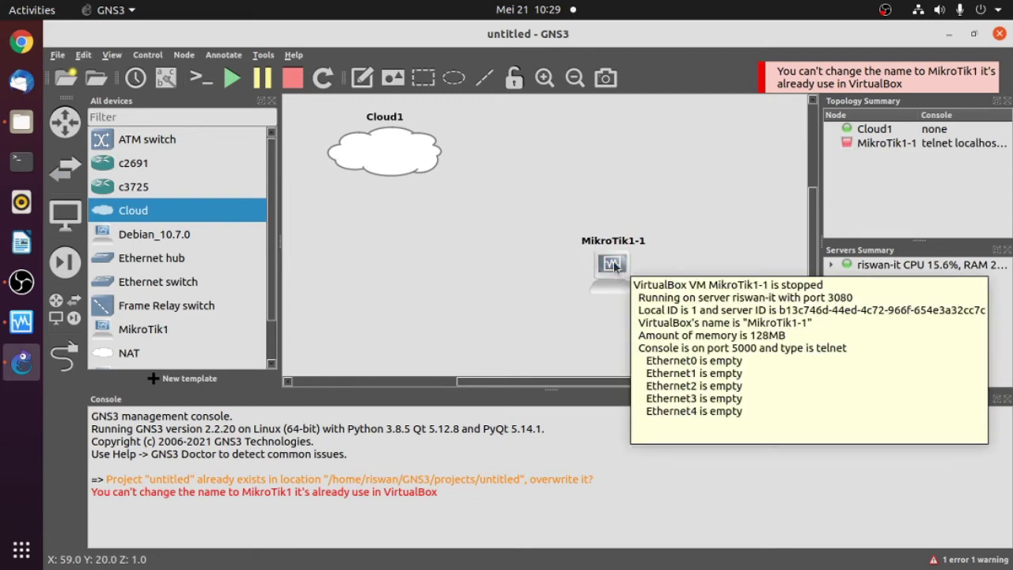
{"action": "left_click", "coordinate": [67, 357]}
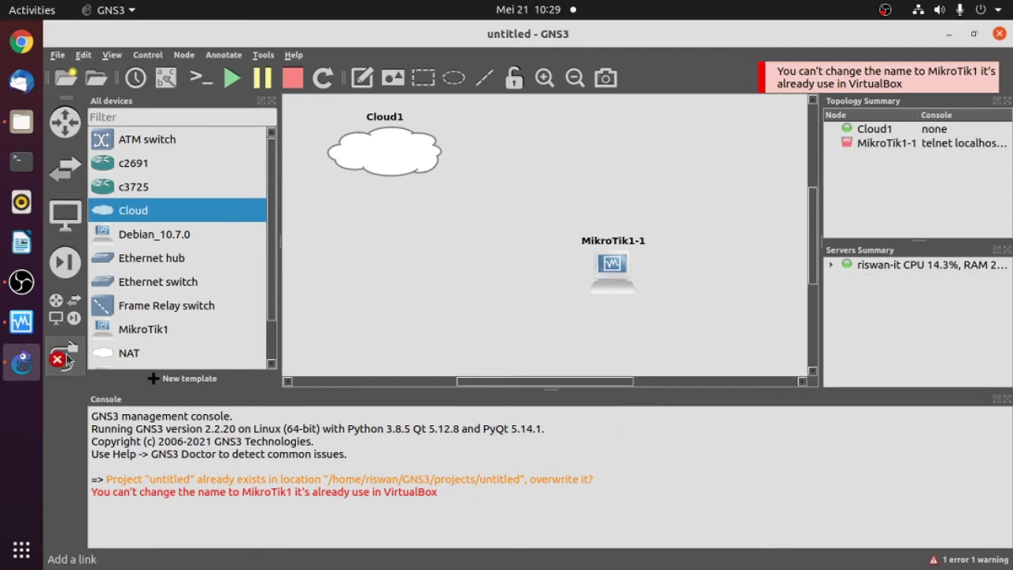
{"action": "left_click", "coordinate": [390, 147]}
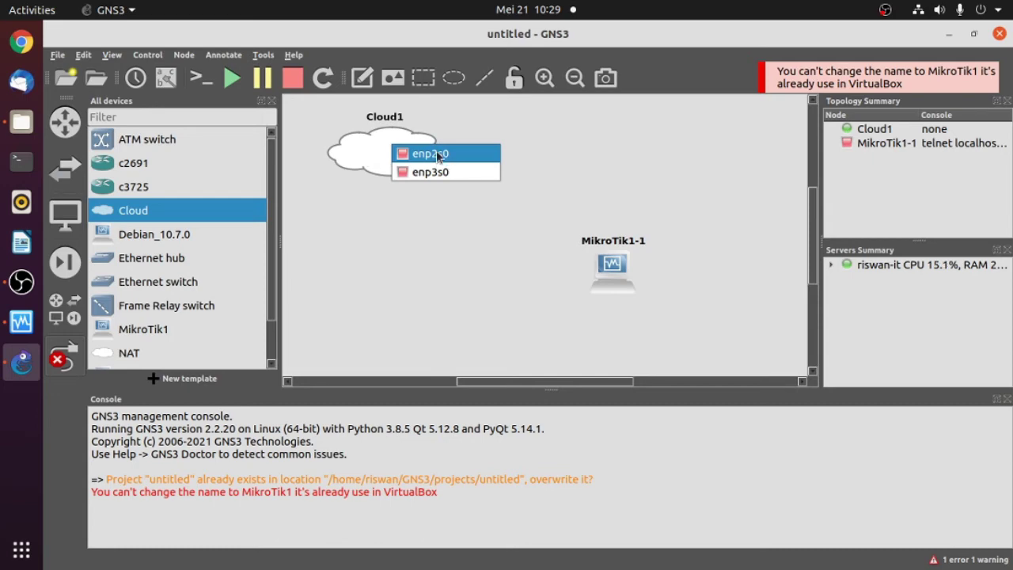
{"action": "left_click", "coordinate": [437, 153]}
{"action": "left_click", "coordinate": [624, 270]}
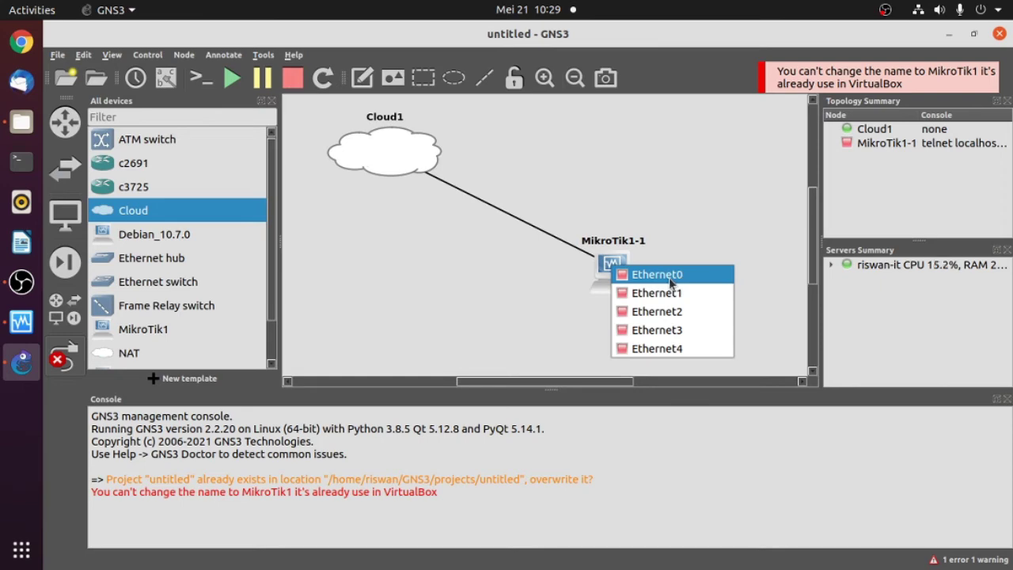
{"action": "left_click", "coordinate": [677, 277]}
{"action": "left_click", "coordinate": [68, 361]}
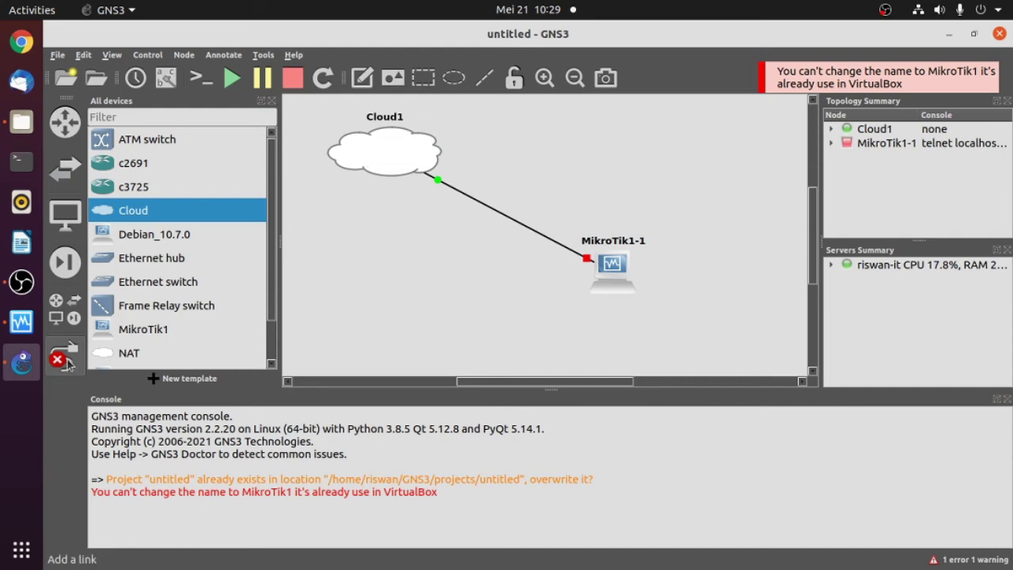
{"action": "left_click_drag", "start_coordinate": [310, 113], "coordinate": [709, 345]}
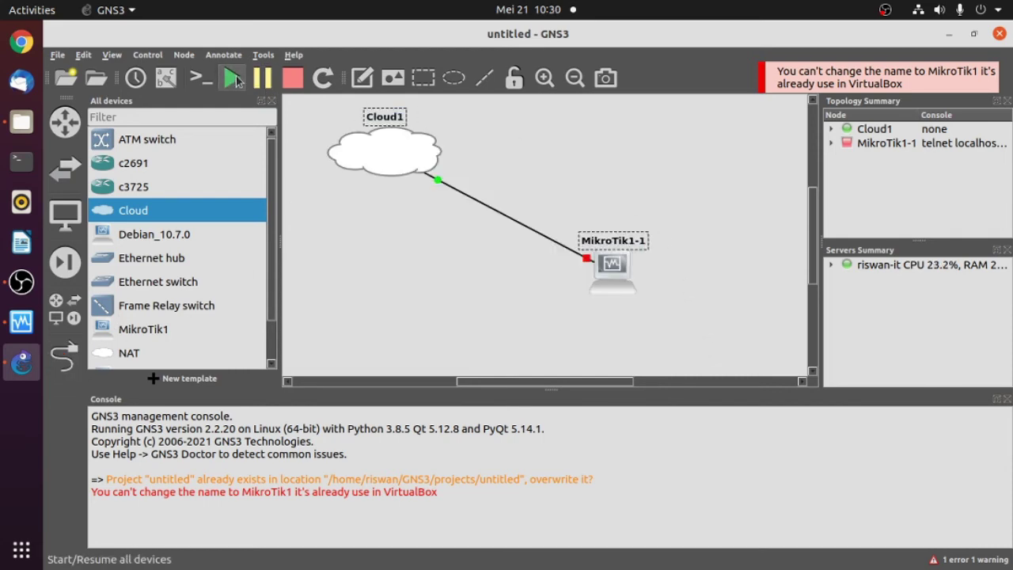
- Start all topology devices and open the MikroTik1-1 VM console, dismissing the capture notice
{"action": "left_click", "coordinate": [231, 77]}
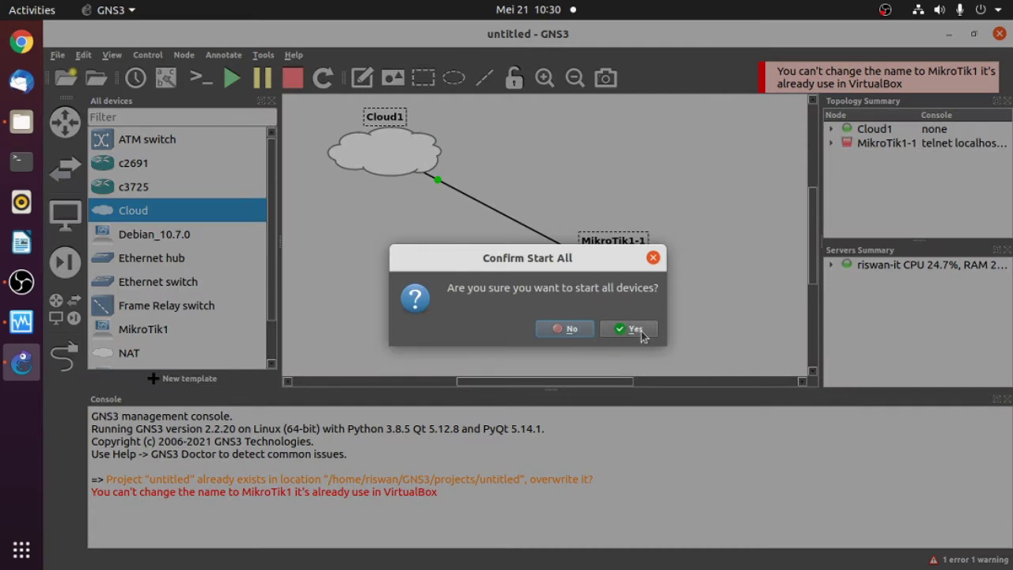
{"action": "left_click", "coordinate": [639, 329]}
{"action": "double_click", "coordinate": [608, 264]}
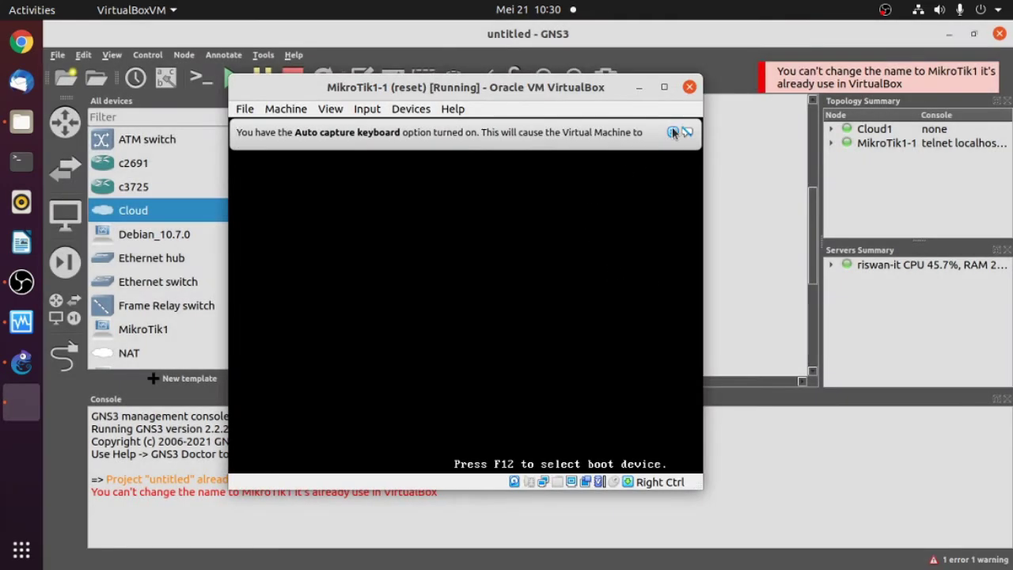
{"action": "left_click", "coordinate": [673, 131]}
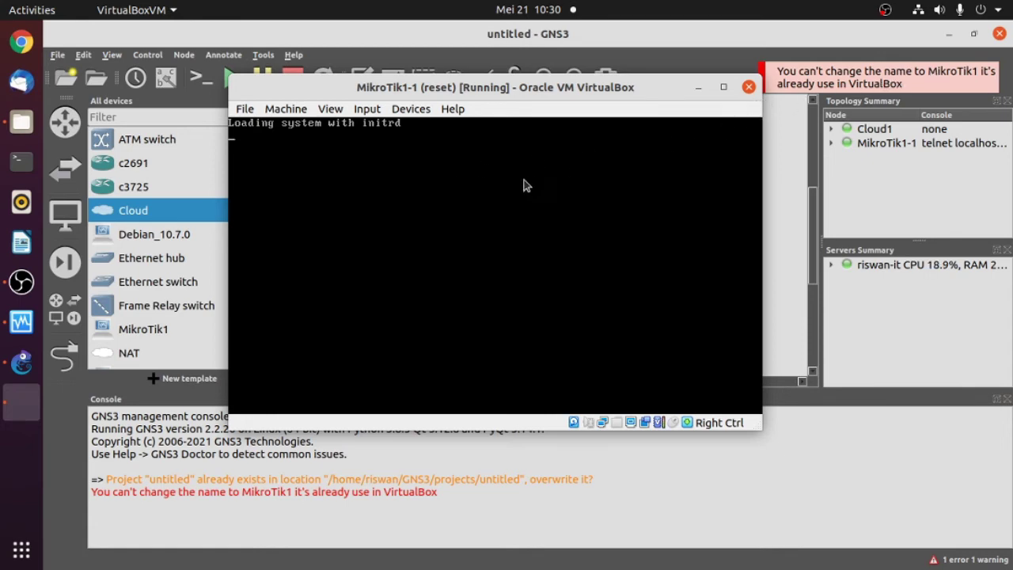
- Hide the VirtualBox Manager and router VM windows to return to the GNS3 canvas
{"action": "left_click", "coordinate": [21, 323]}
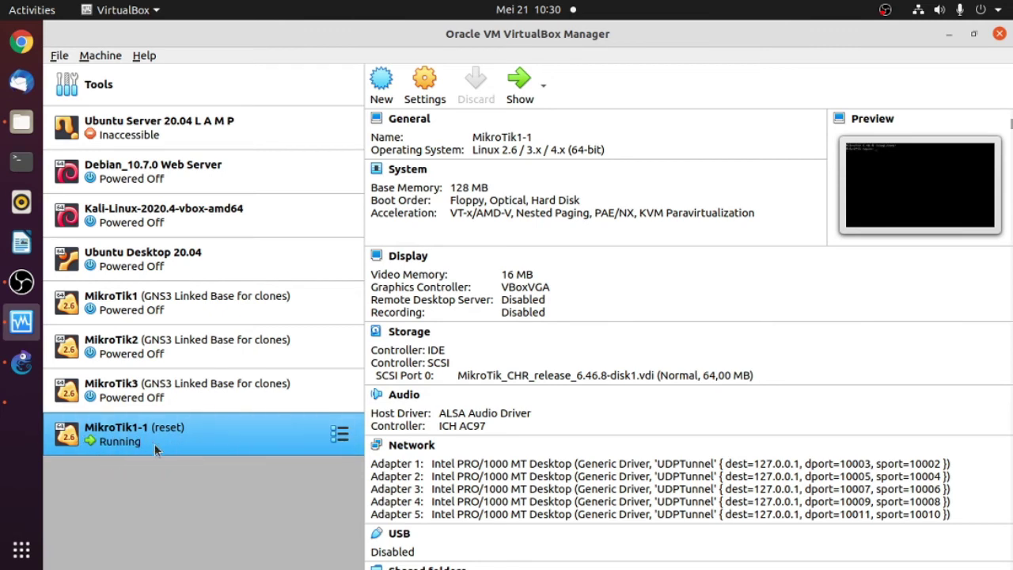
{"action": "left_click", "coordinate": [948, 34]}
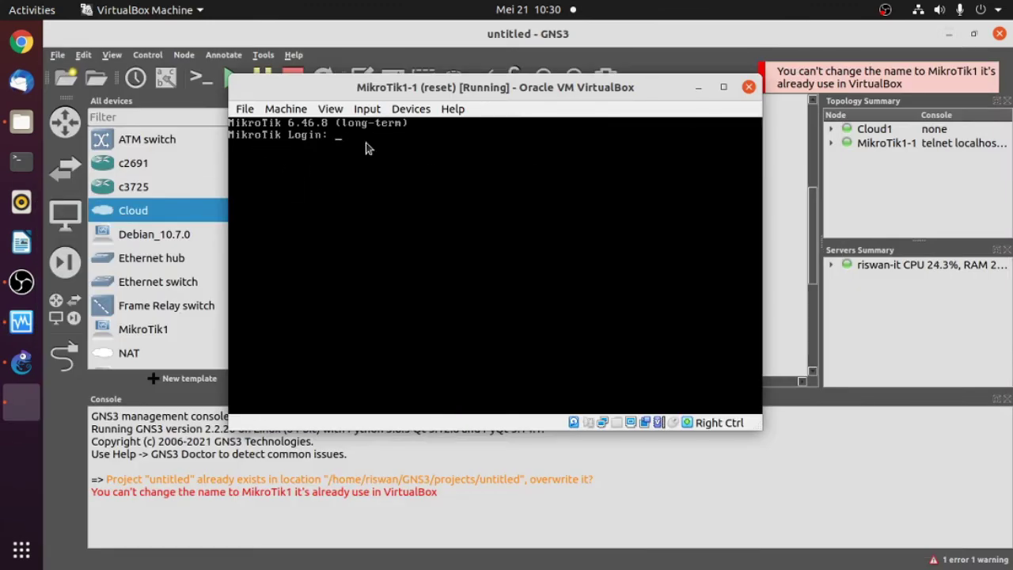
{"action": "left_click", "coordinate": [697, 87]}
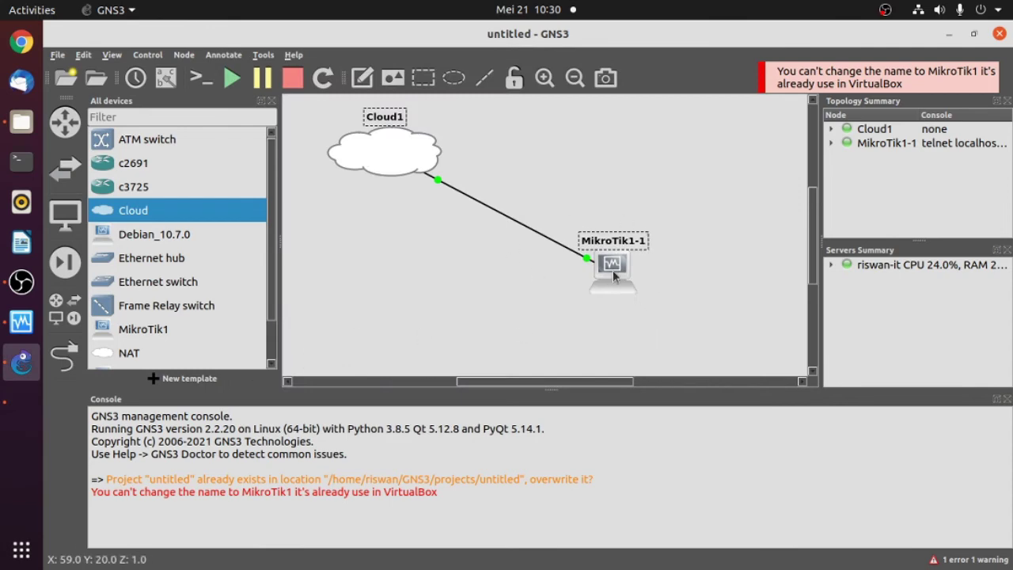
- Open the MikroTik1-1 console and log in as admin with an empty password
{"action": "left_click_drag", "start_coordinate": [613, 271], "coordinate": [624, 255]}
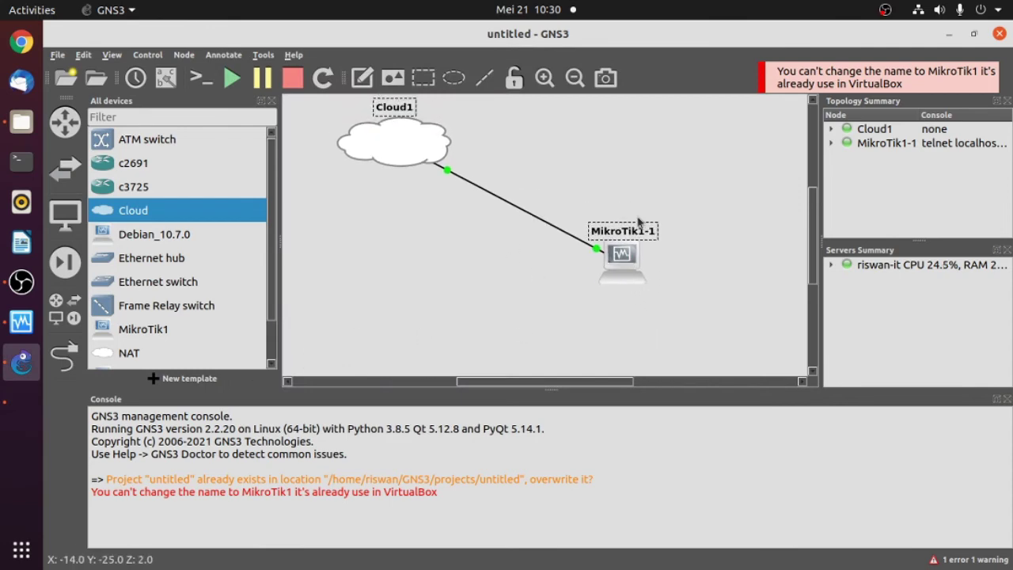
{"action": "left_click", "coordinate": [655, 293]}
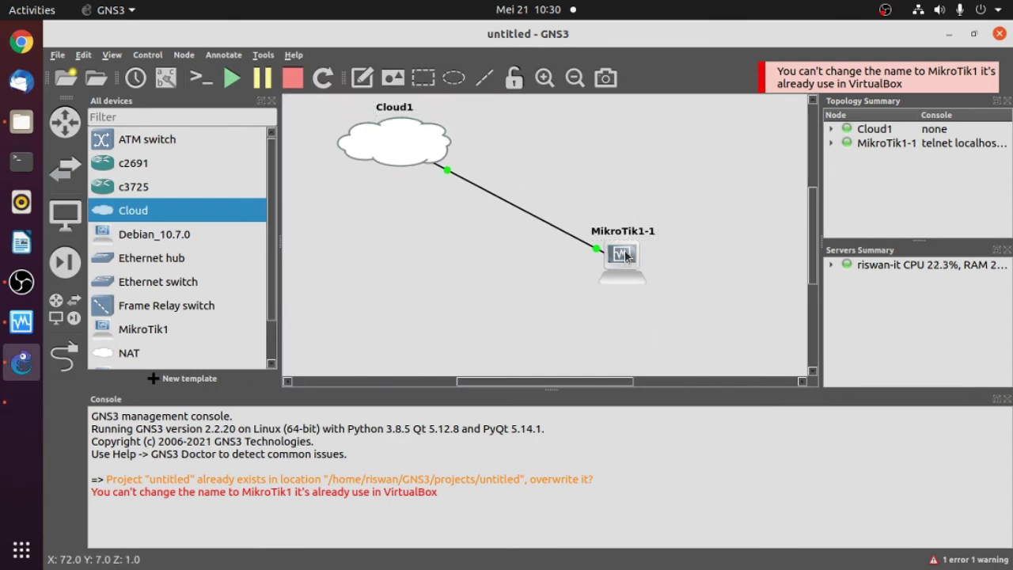
{"action": "right_click", "coordinate": [624, 254]}
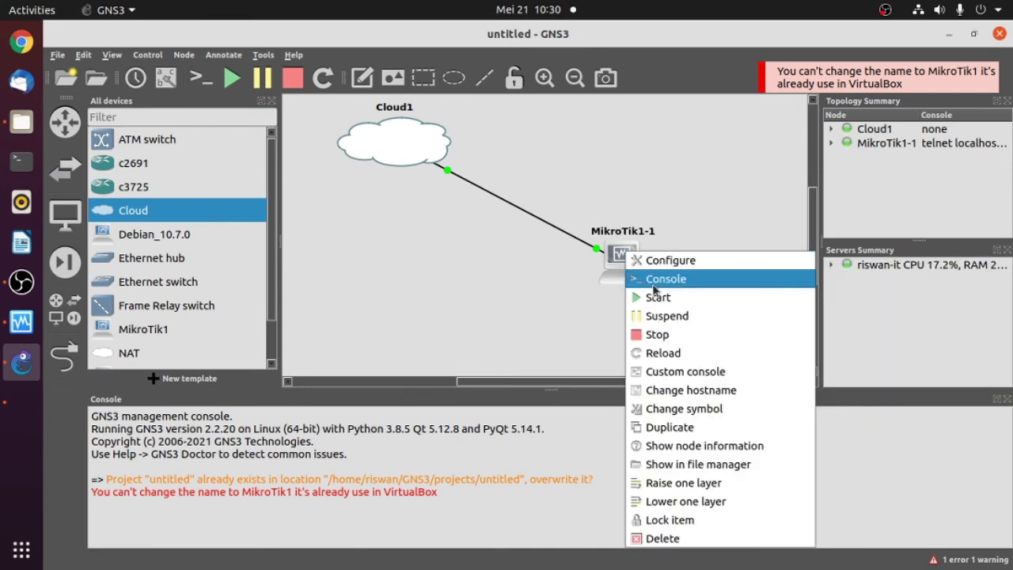
{"action": "left_click", "coordinate": [664, 280]}
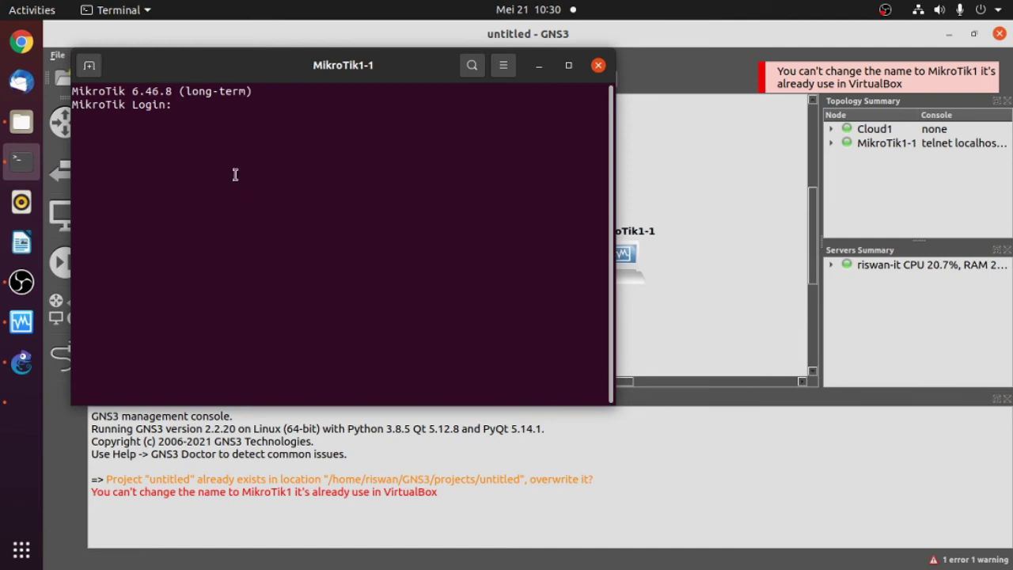
{"action": "type", "text": "admin"}
{"action": "key", "text": "Return"}
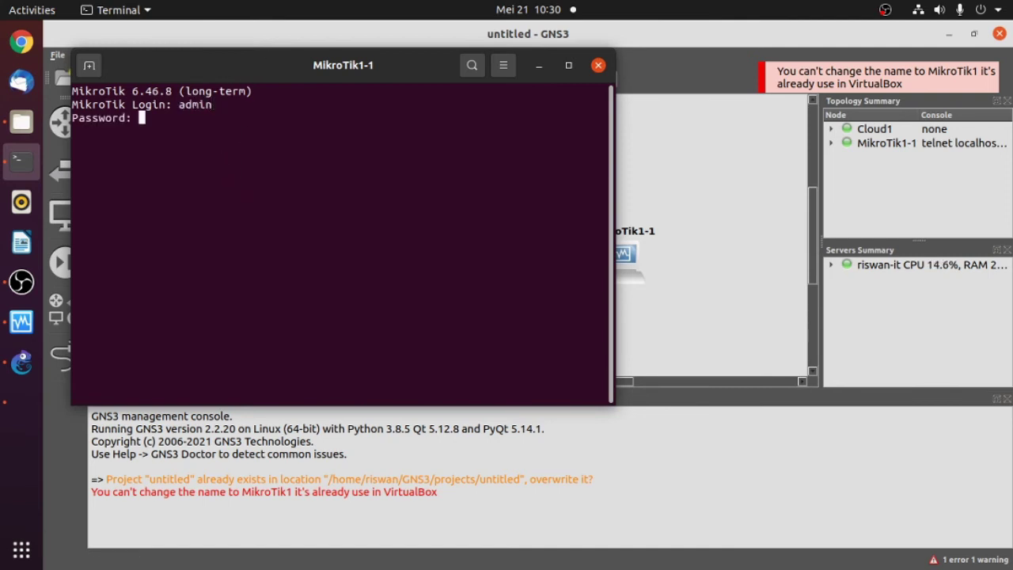
{"action": "key", "text": "Return"}
{"action": "key", "text": "Return"}
{"action": "key", "text": "Return"}
{"action": "key", "text": "Return"}
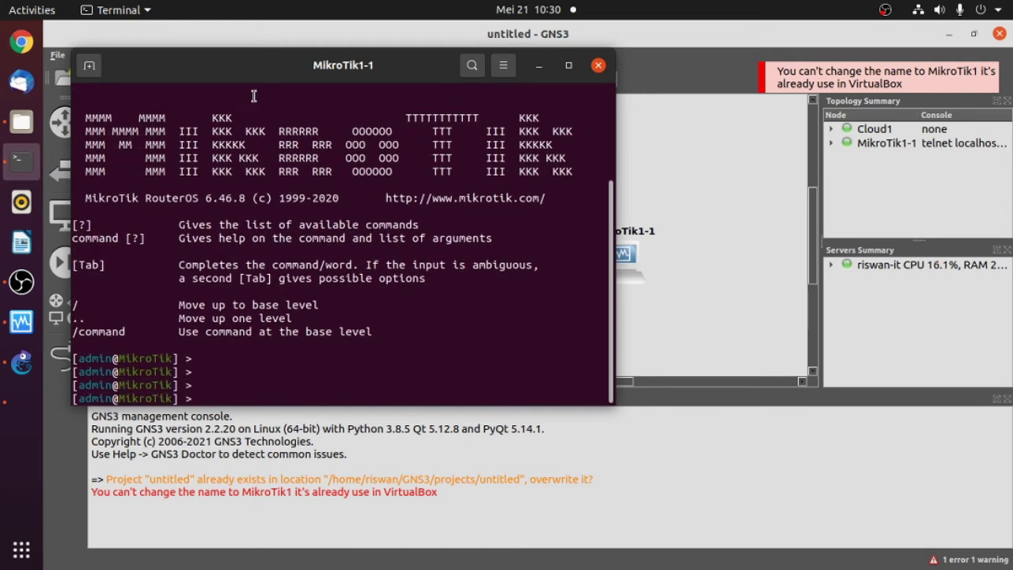
- Ping google.com from the router, which fails because DNS gives no answer
{"action": "type", "text": "ping google.com"}
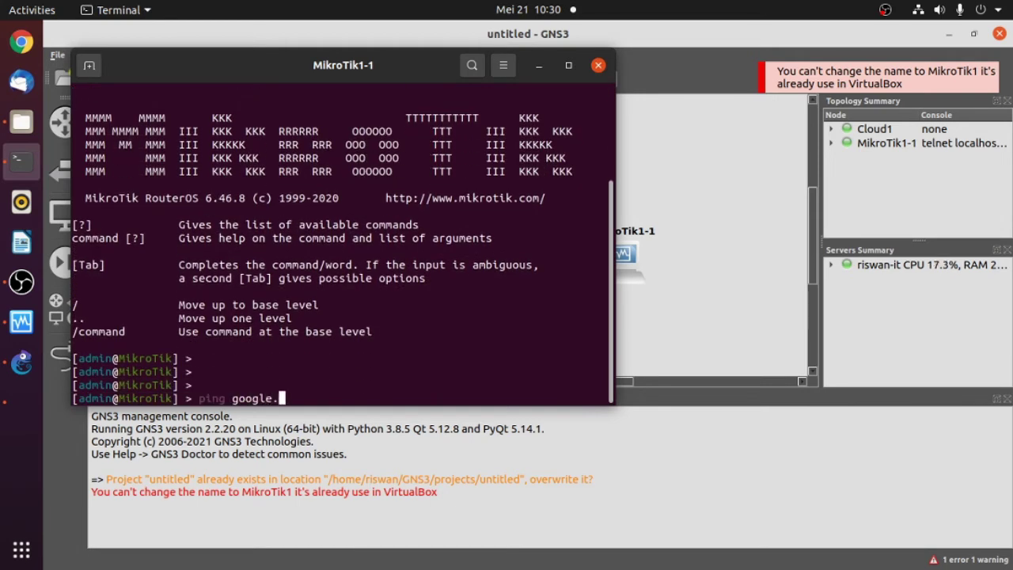
{"action": "key", "text": "Return"}
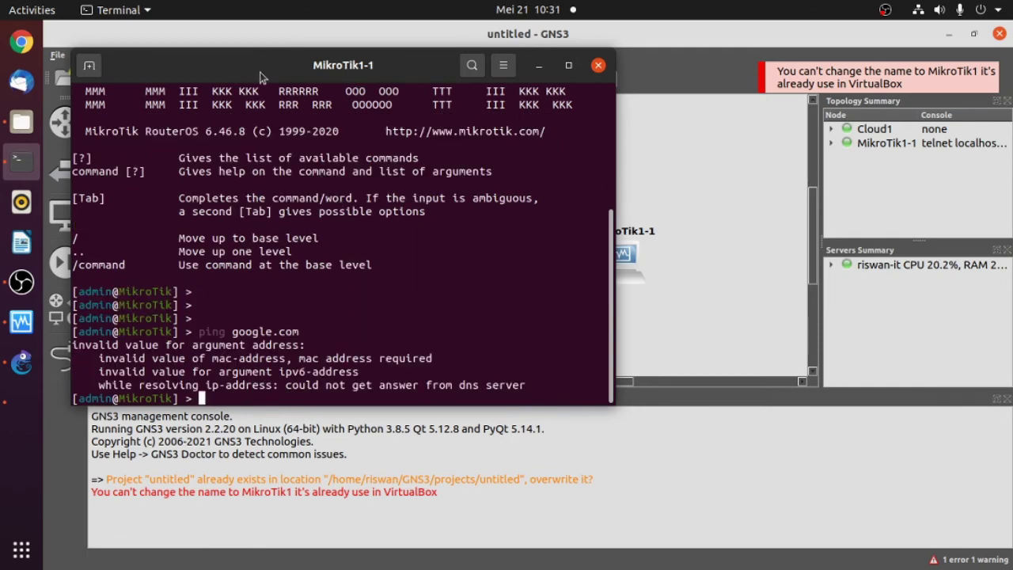
{"action": "left_click_drag", "start_coordinate": [250, 76], "coordinate": [258, 66]}
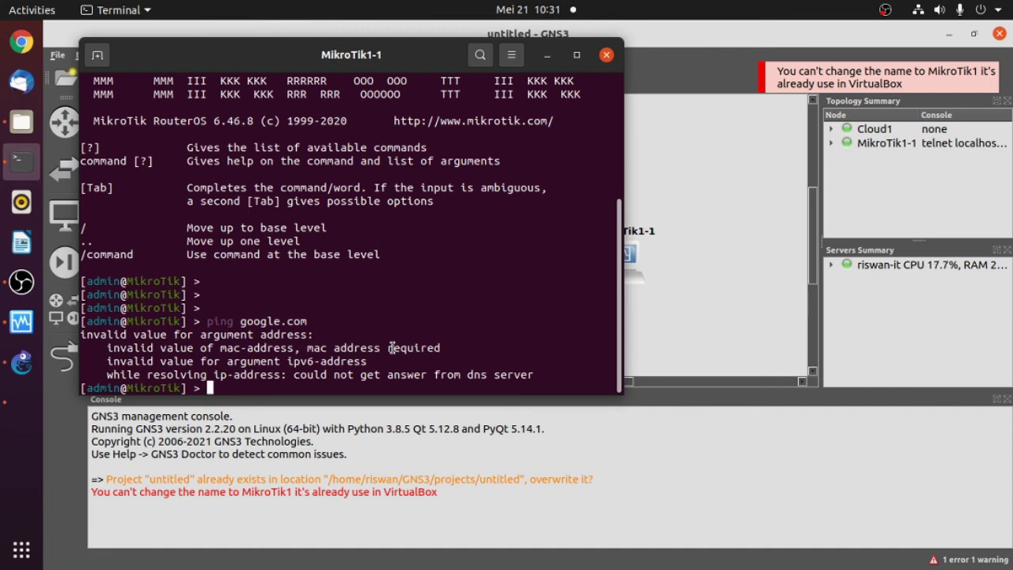
- Run ip address add address=192.168.1.234/24 interface=ether1, then bring GNS3 back to the front
{"action": "type", "text": "ip add"}
{"action": "key", "text": "Tab"}
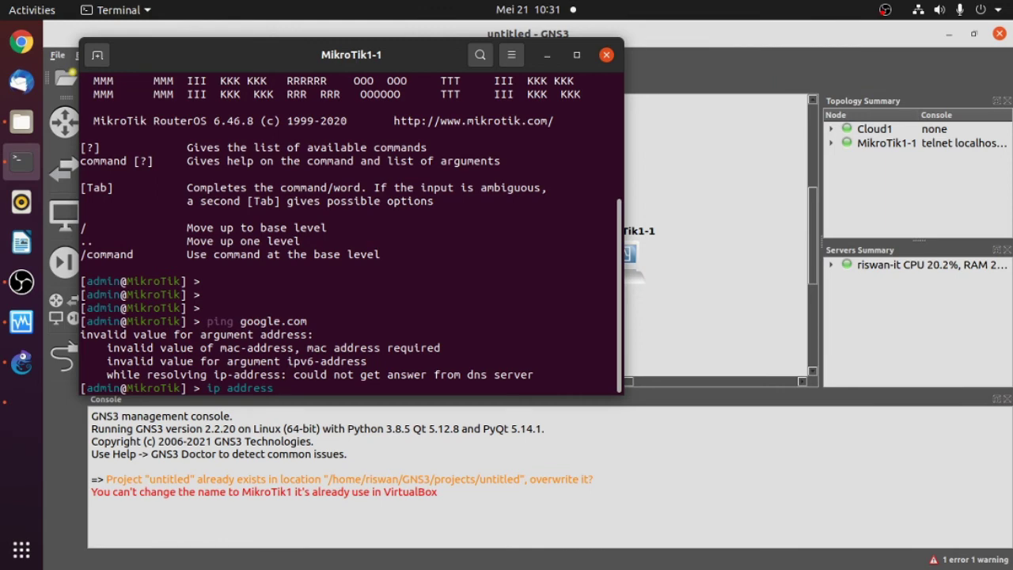
{"action": "type", "text": "add add"}
{"action": "key", "text": "Tab"}
{"action": "type", "text": "192.168"}
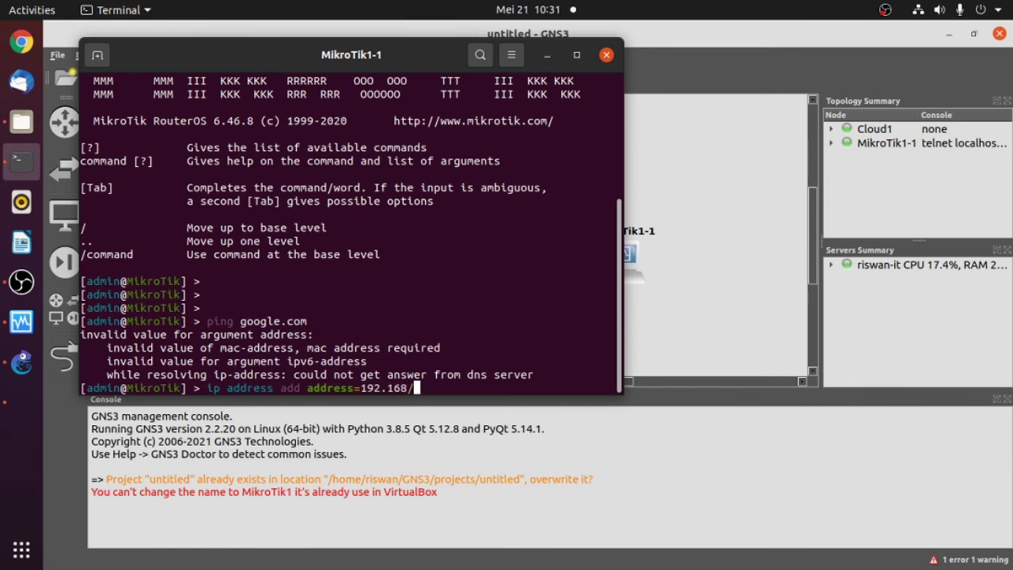
{"action": "type", "text": ".234."}
{"action": "key", "text": "BackSpace"}
{"action": "key", "text": "BackSpace"}
{"action": "key", "text": "BackSpace"}
{"action": "key", "text": "BackSpace"}
{"action": "type", "text": "1.234/24 inter"}
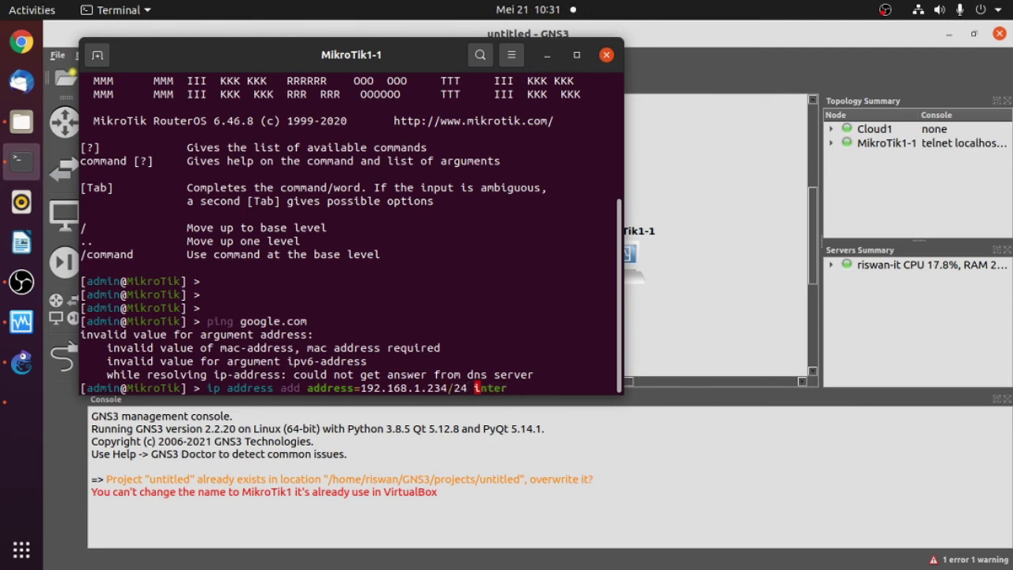
{"action": "type", "text": "face=ether"}
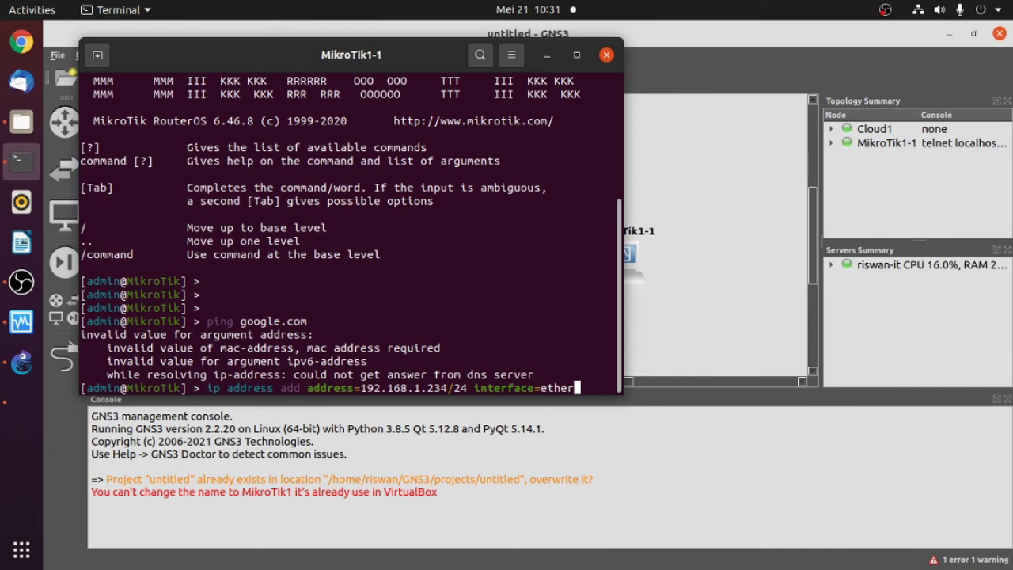
{"action": "type", "text": "1"}
{"action": "key", "text": "Return"}
{"action": "left_click", "coordinate": [674, 281]}
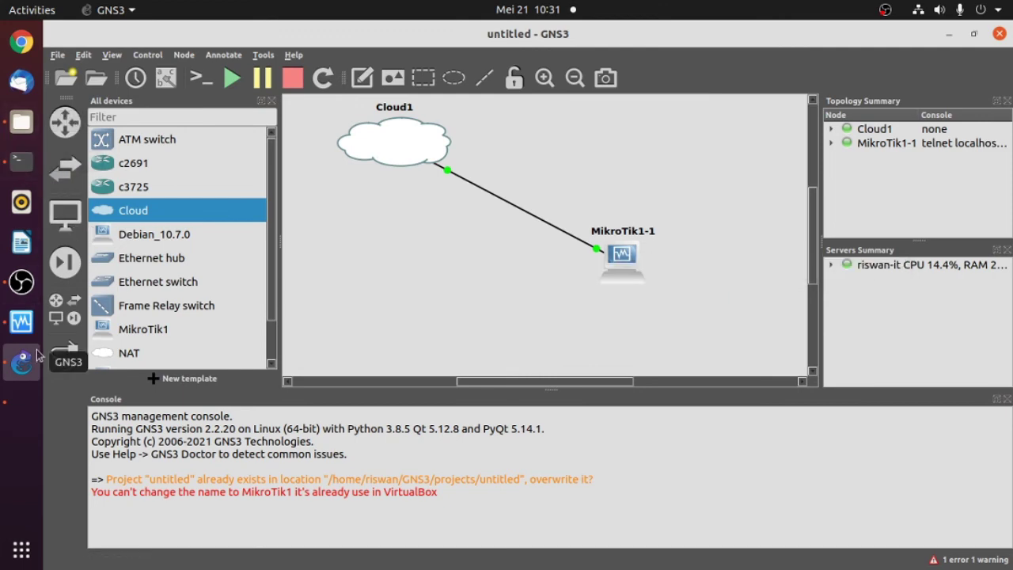
- Minimize the VM and GNS3 windows and list the router's interfaces with interface pr
{"action": "left_click", "coordinate": [22, 402]}
{"action": "left_click", "coordinate": [698, 87]}
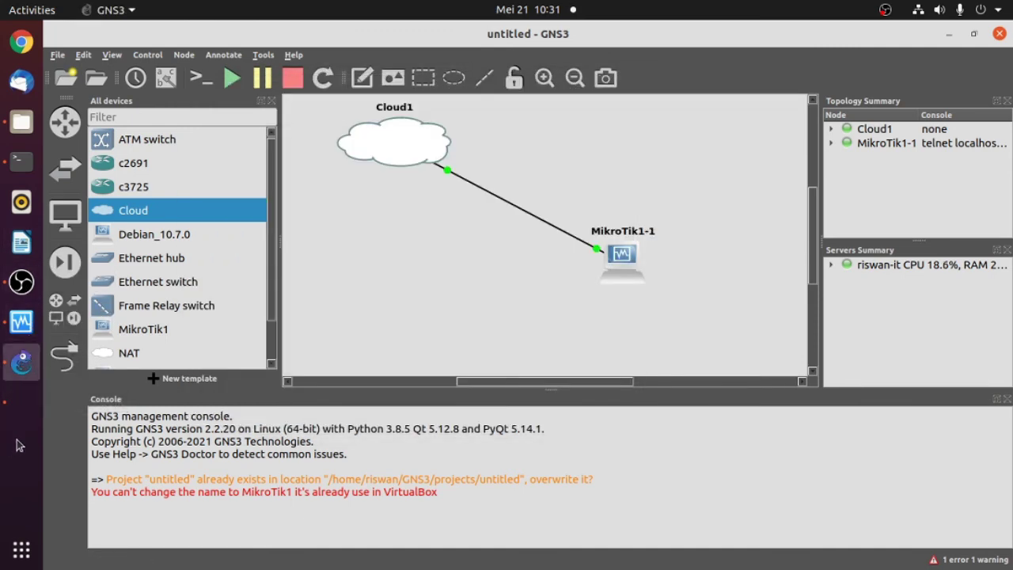
{"action": "left_click", "coordinate": [948, 35]}
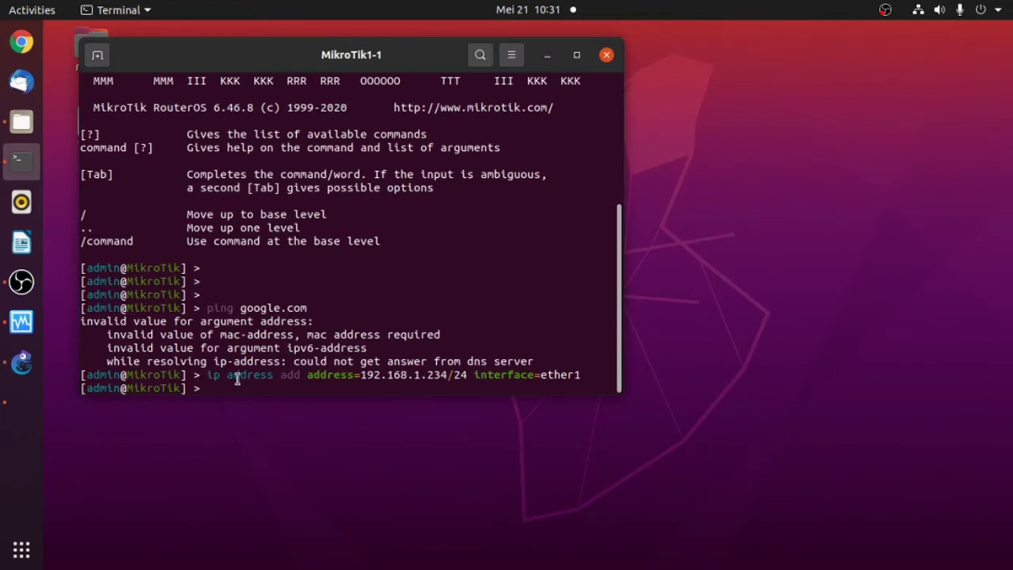
{"action": "type", "text": "interface pr"}
{"action": "key", "text": "Return"}
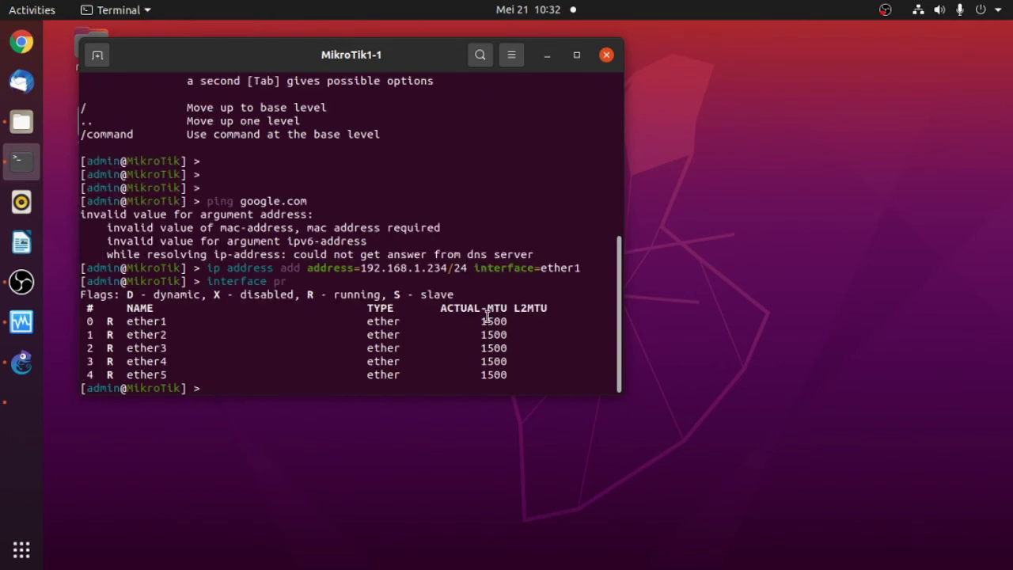
{"action": "left_click_drag", "start_coordinate": [413, 64], "coordinate": [490, 70]}
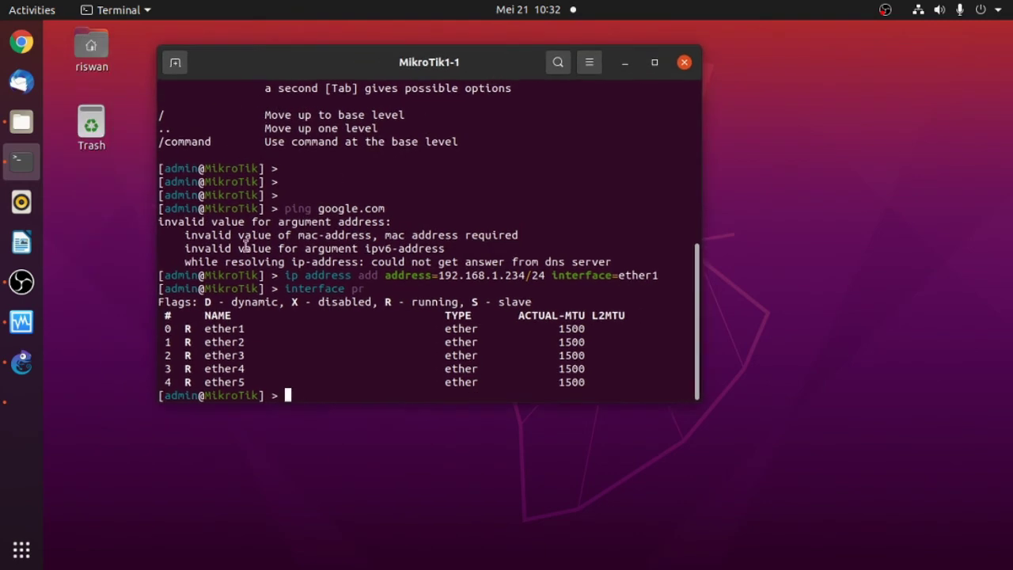
- Bring the MikroTik1-1 console back in front, positioned over GNS3
{"action": "left_click", "coordinate": [21, 322]}
{"action": "left_click", "coordinate": [22, 361]}
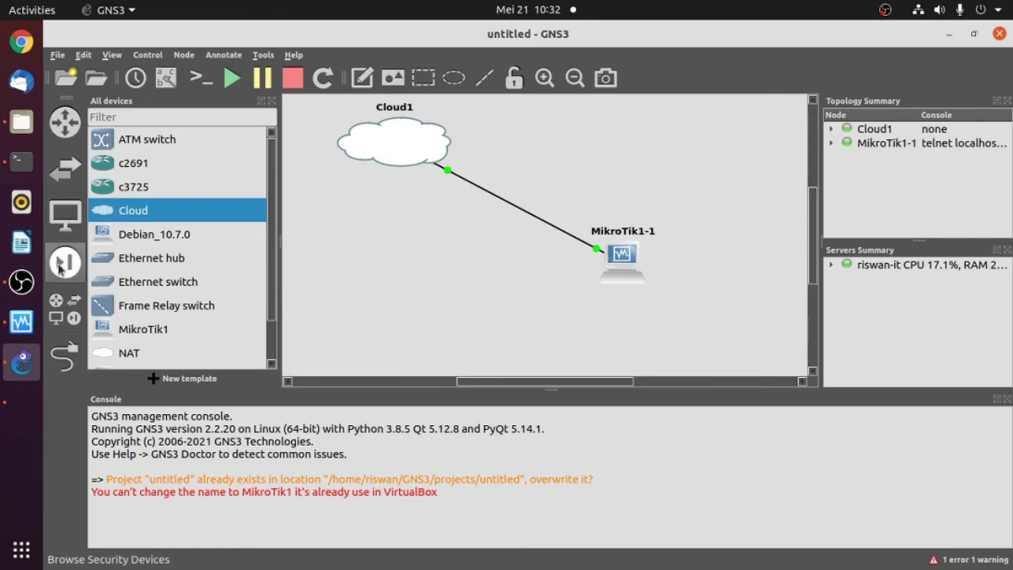
{"action": "left_click", "coordinate": [21, 161]}
{"action": "left_click_drag", "start_coordinate": [425, 47], "coordinate": [358, 40]}
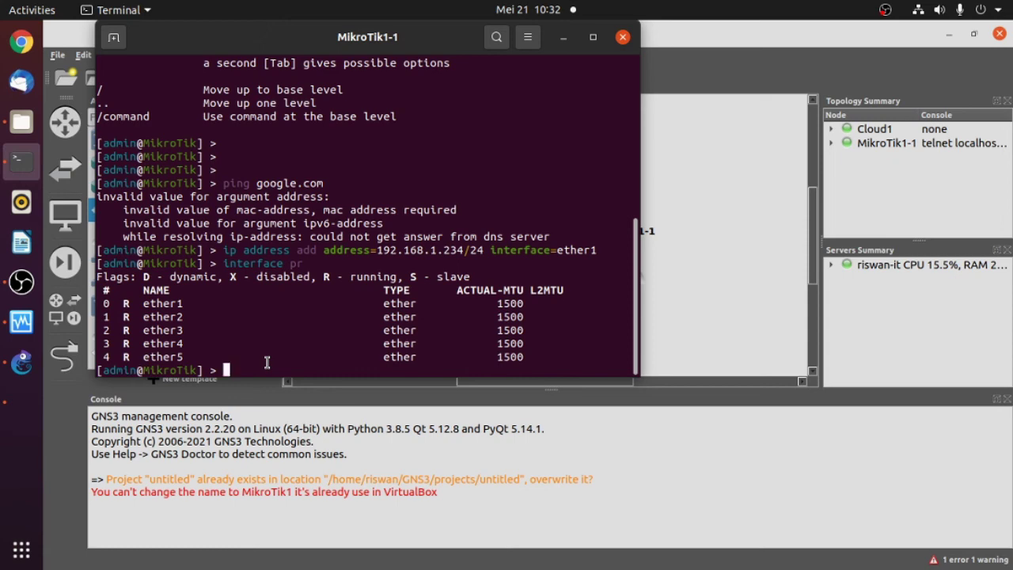
- Add a route via gateway 192.168.1.1, retry the failing ping, and set DNS server 8.8.8.8
{"action": "type", "text": "ip route add "}
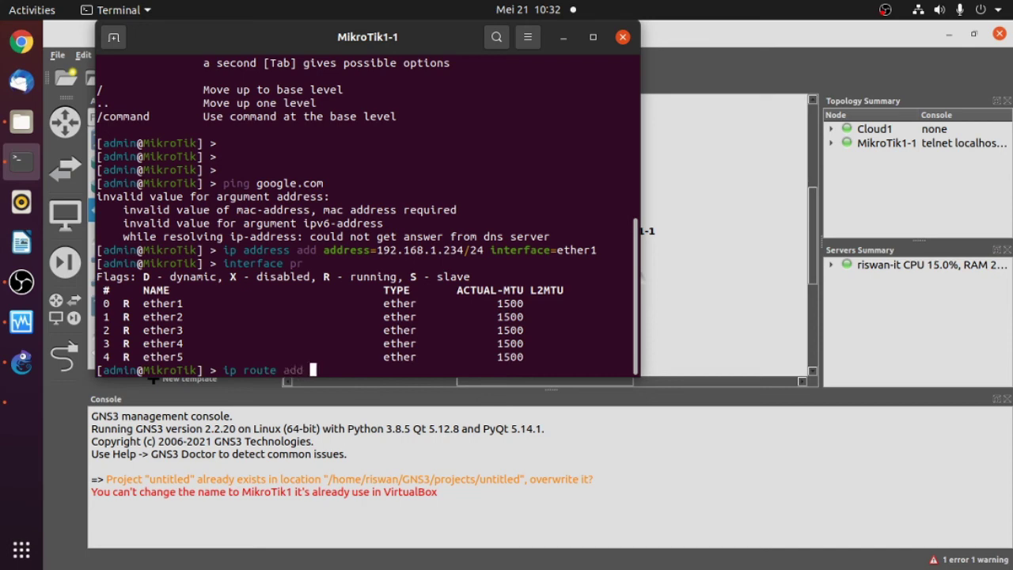
{"action": "type", "text": "gateway="}
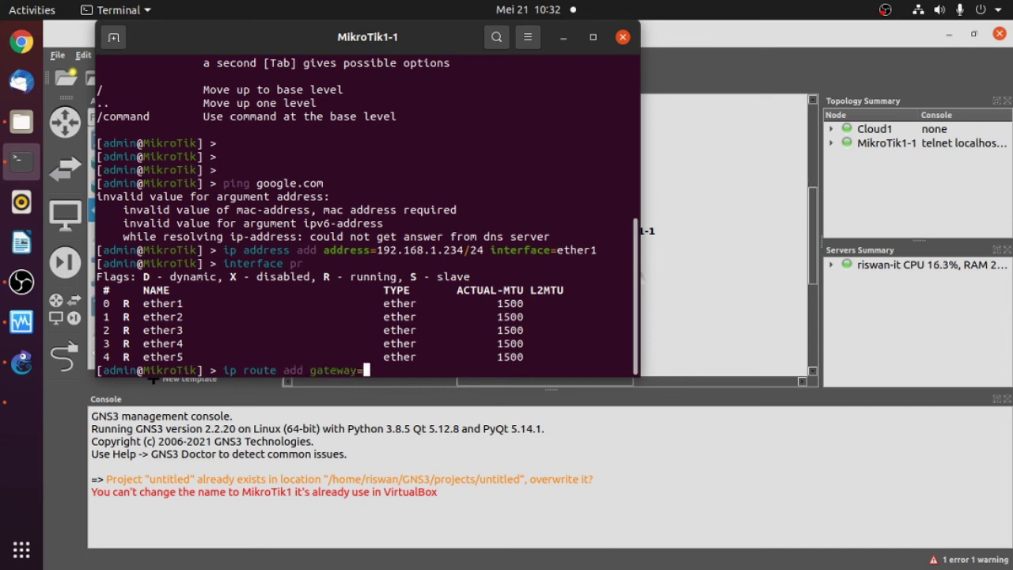
{"action": "type", "text": "192.168.1.1"}
{"action": "key", "text": "Return"}
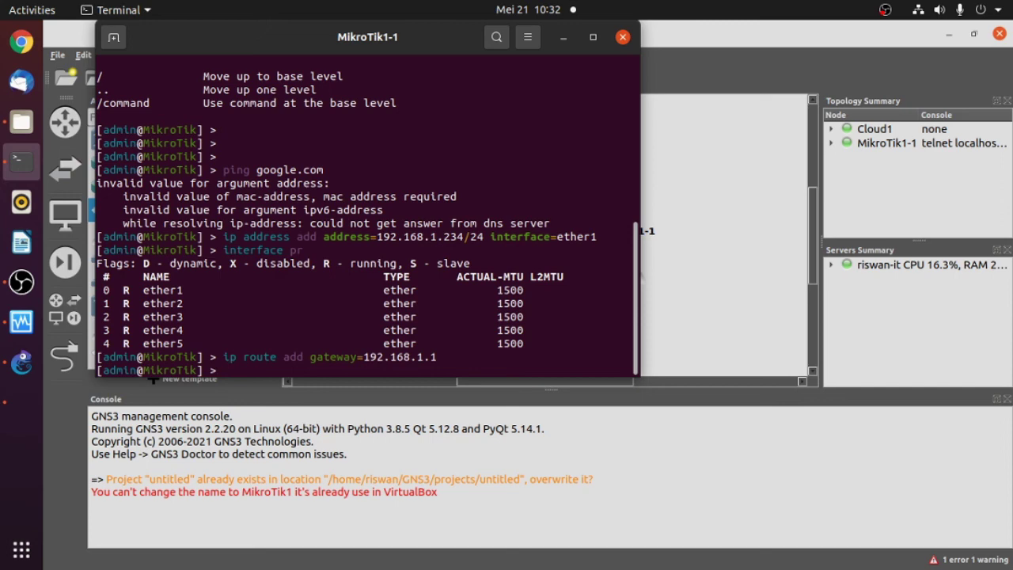
{"action": "type", "text": "ping google.com"}
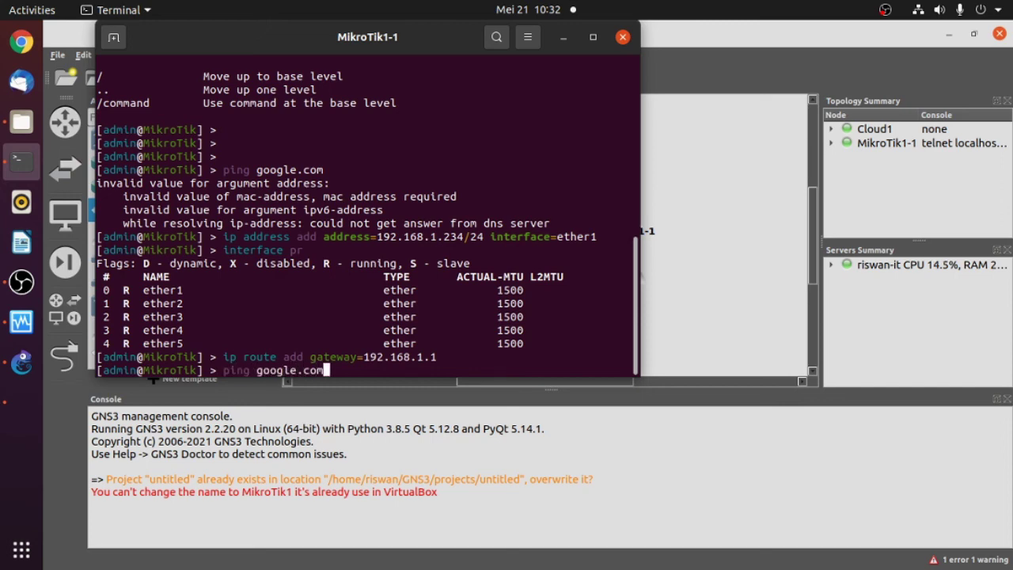
{"action": "key", "text": "Return"}
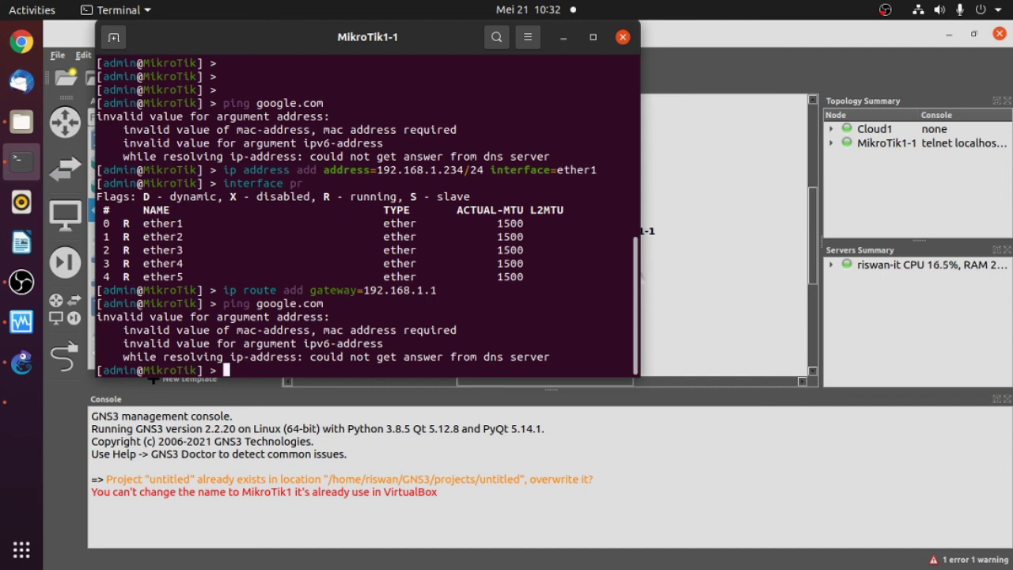
{"action": "type", "text": "ip dns set servers="}
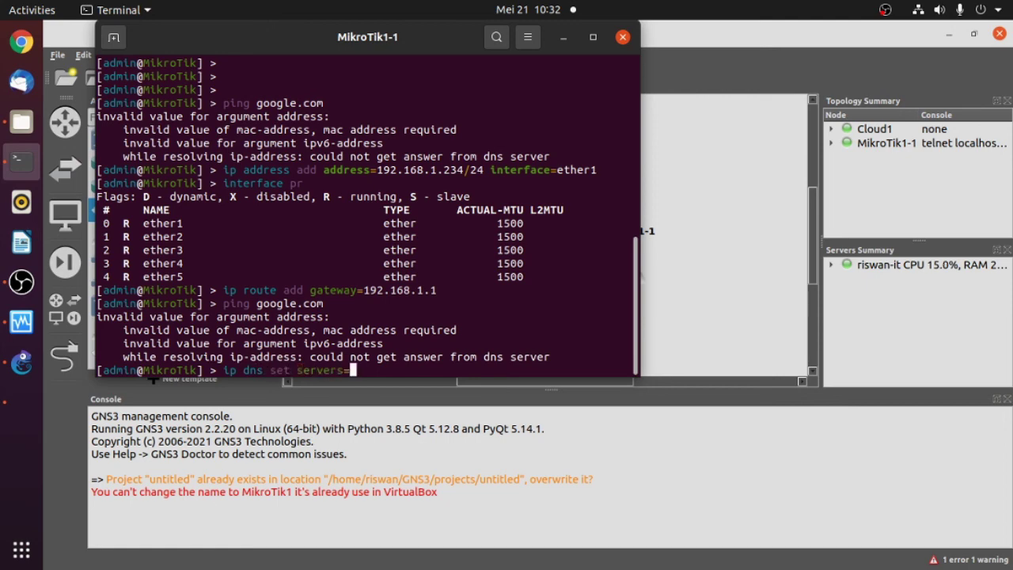
{"action": "type", "text": "8.8.8.8"}
{"action": "key", "text": "Return"}
{"action": "key", "text": "Return"}
{"action": "key", "text": "Return"}
{"action": "key", "text": "Return"}
{"action": "key", "text": "Return"}
{"action": "key", "text": "Return"}
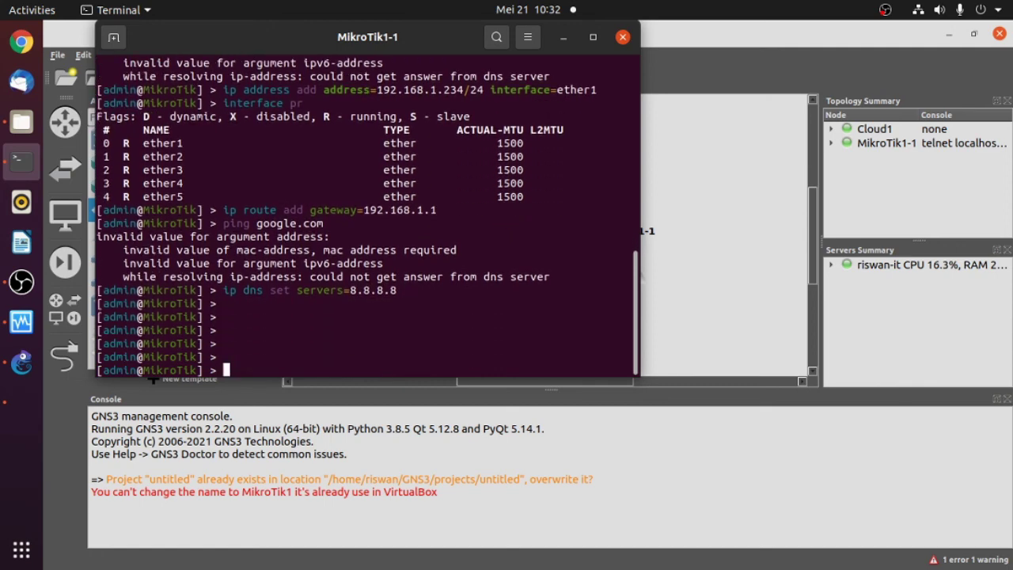
- Ping google.com with 8 of 8 replies and 0% loss, then minimize the router console
{"action": "type", "text": "ping google.com"}
{"action": "key", "text": "Return"}
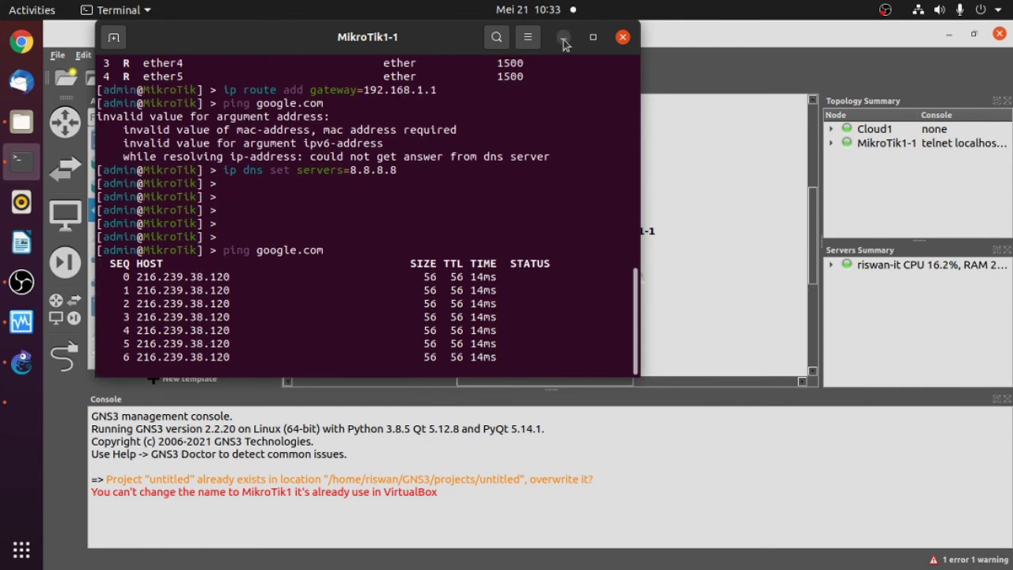
{"action": "key", "text": "ctrl+c"}
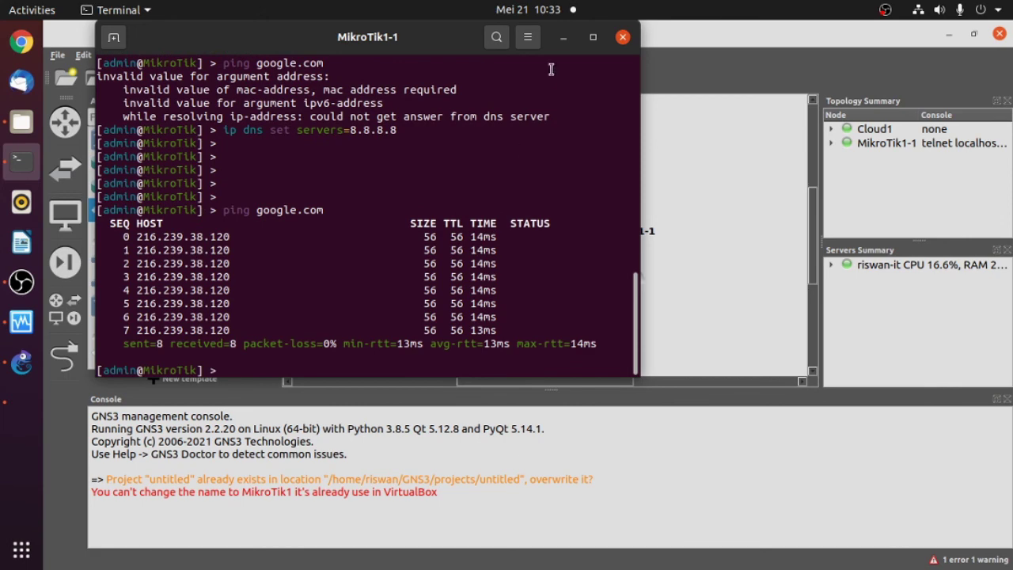
{"action": "left_click", "coordinate": [562, 37]}
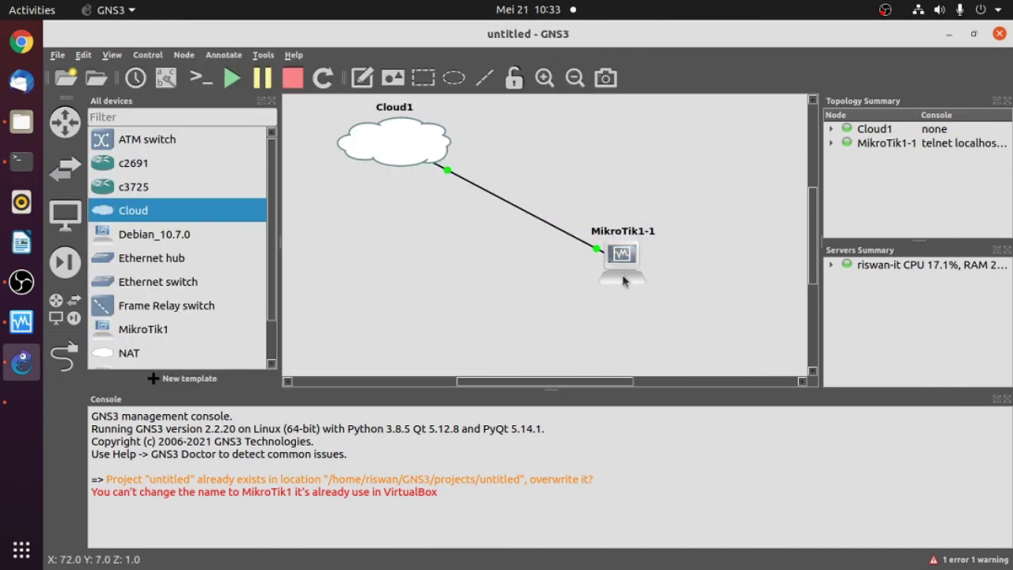